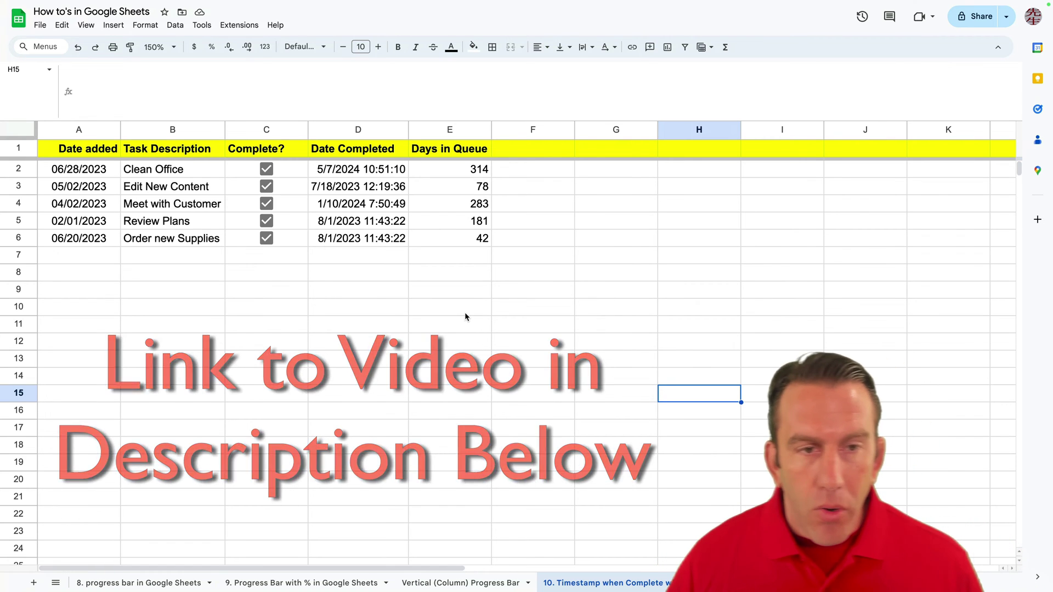
Step: Untick and re-tick Clean Office to restamp it 5/7/2024 10:54:20, then select D3:D6
click(269, 170)
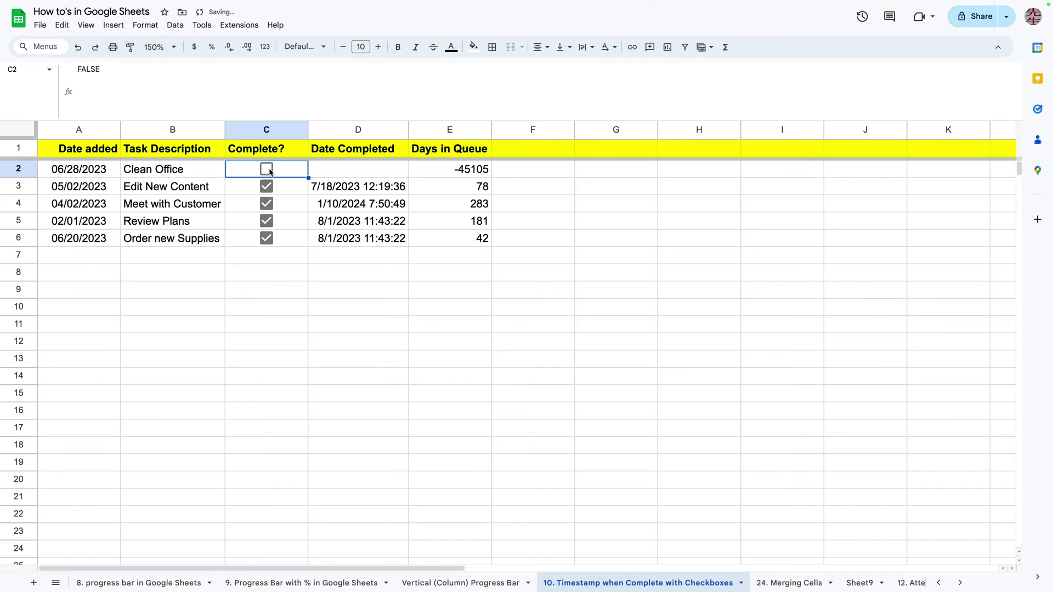
click(270, 172)
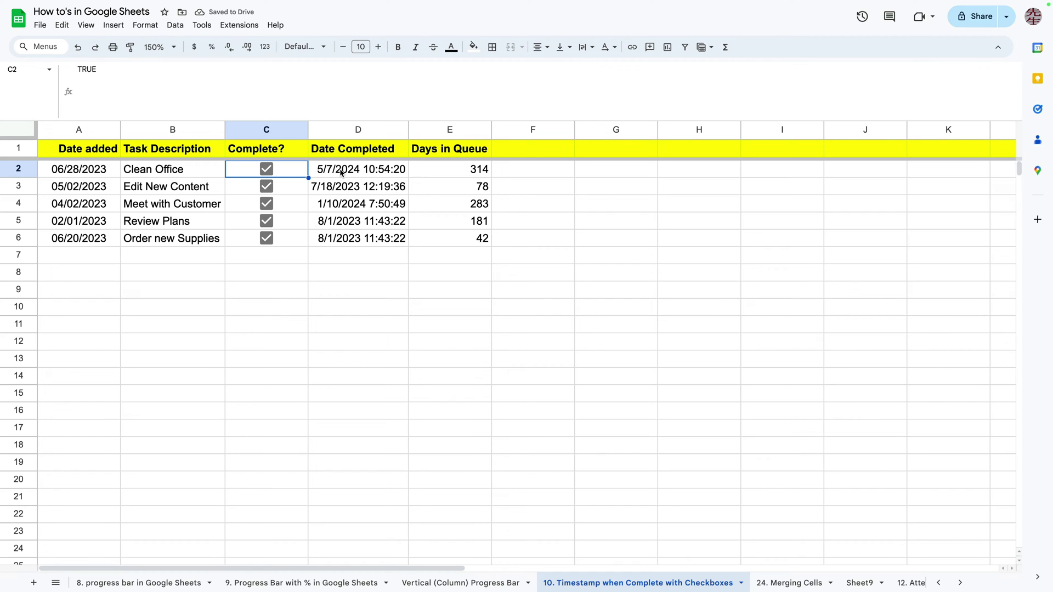
drag(341, 188, 344, 240)
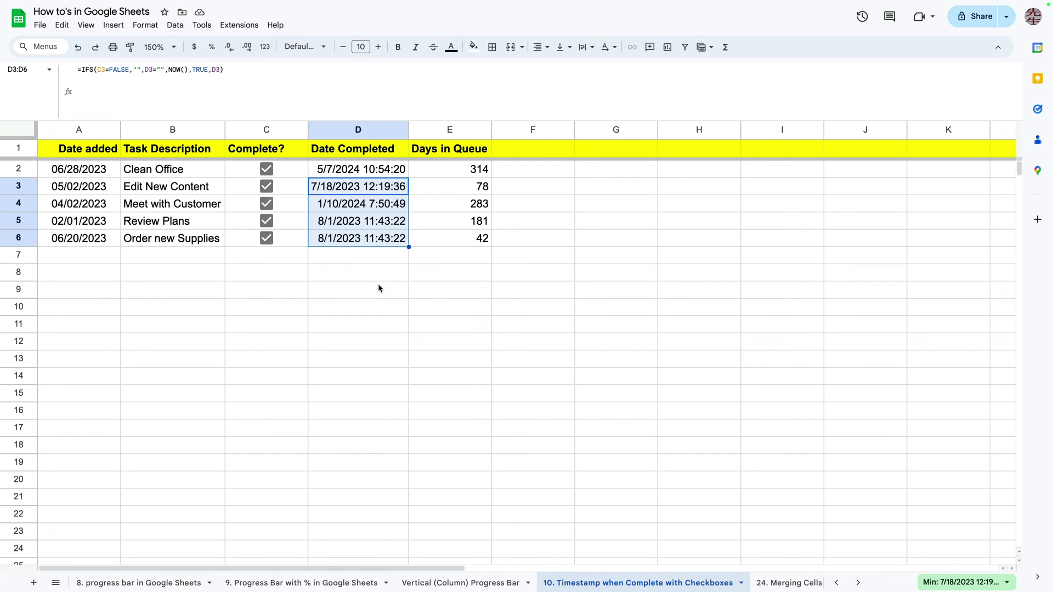
click(383, 297)
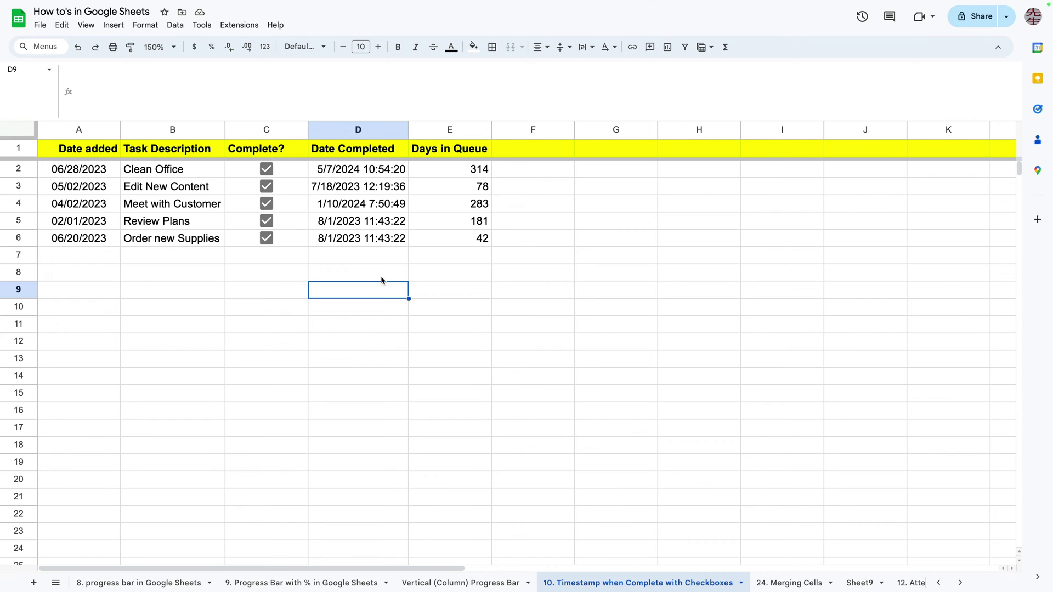
click(360, 172)
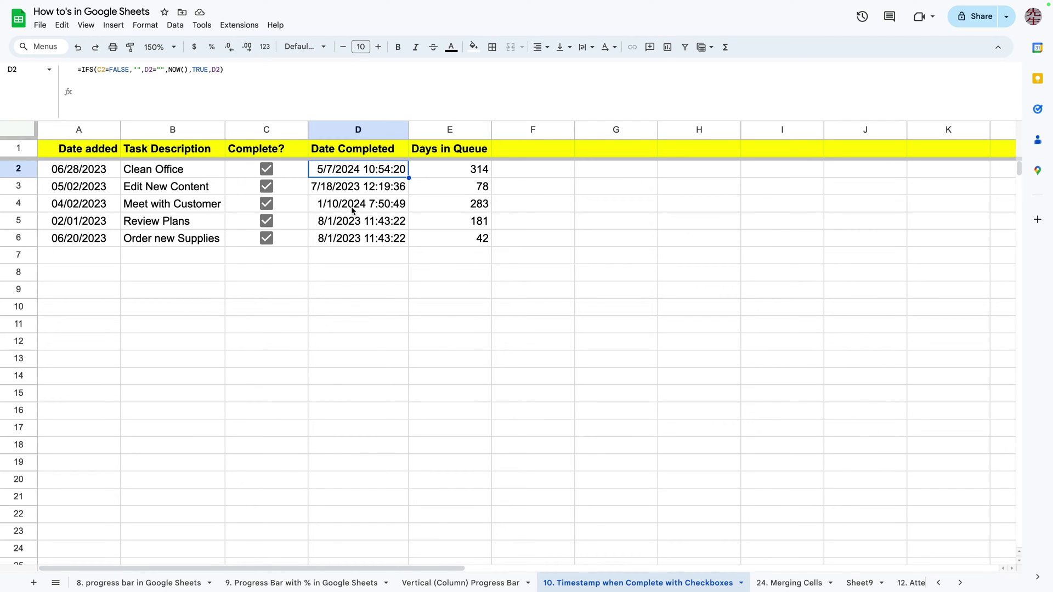
click(374, 254)
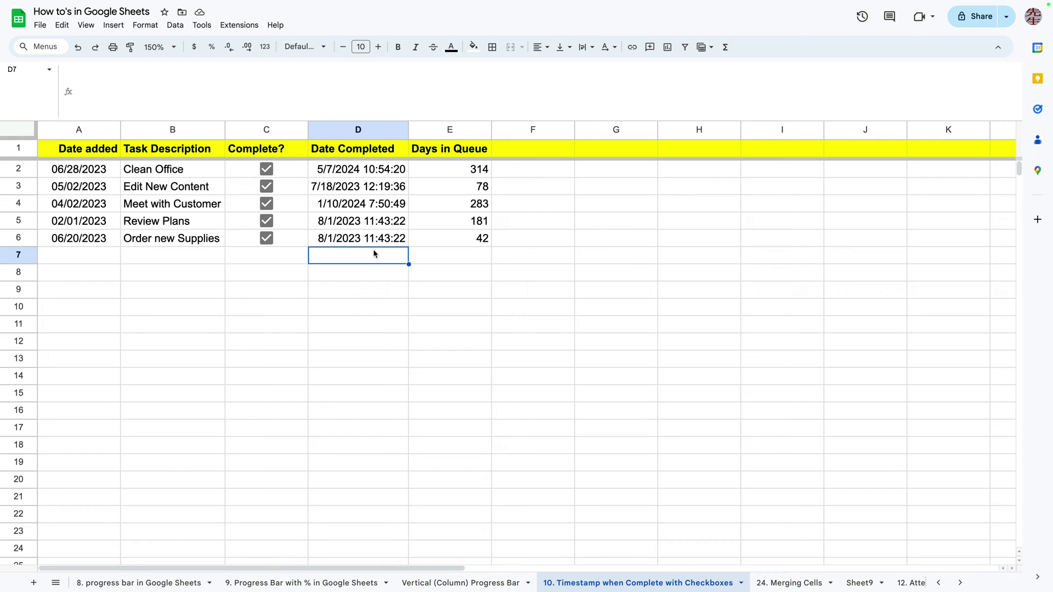
Step: Reload the spreadsheet page so Clean Office's completion time refreshes to 10:54:21
mouse_move(166, 3)
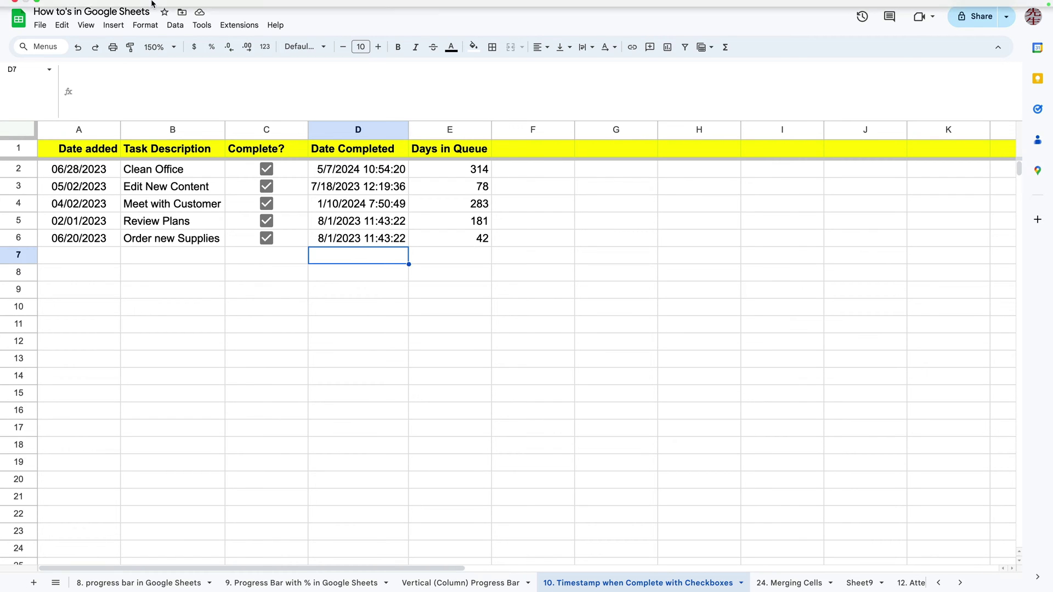
click(130, 6)
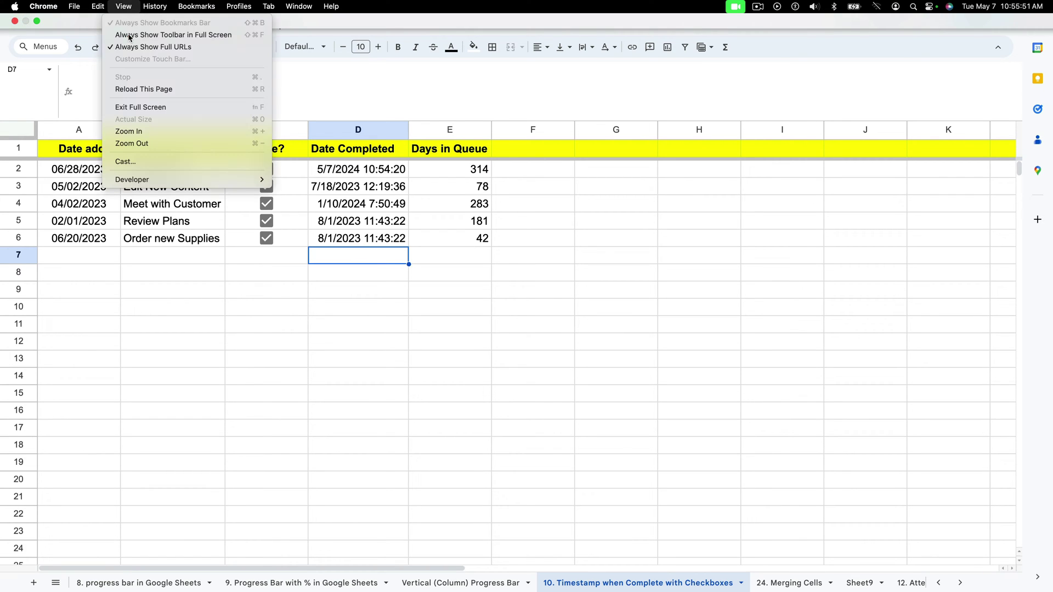
click(137, 87)
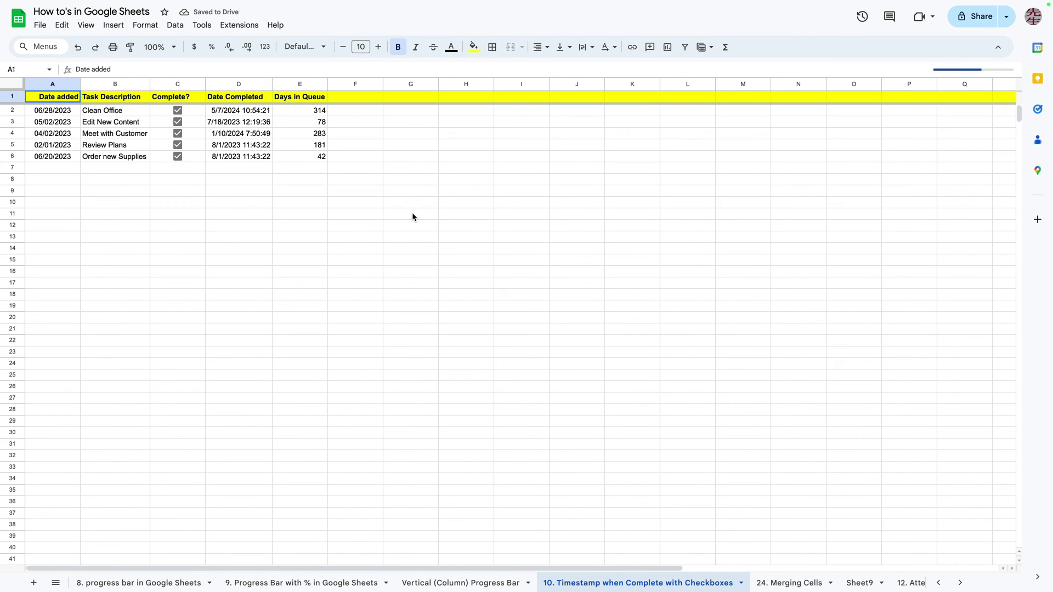
Step: Zoom the sheet to 150% and select the completion dates D2:D6
click(162, 47)
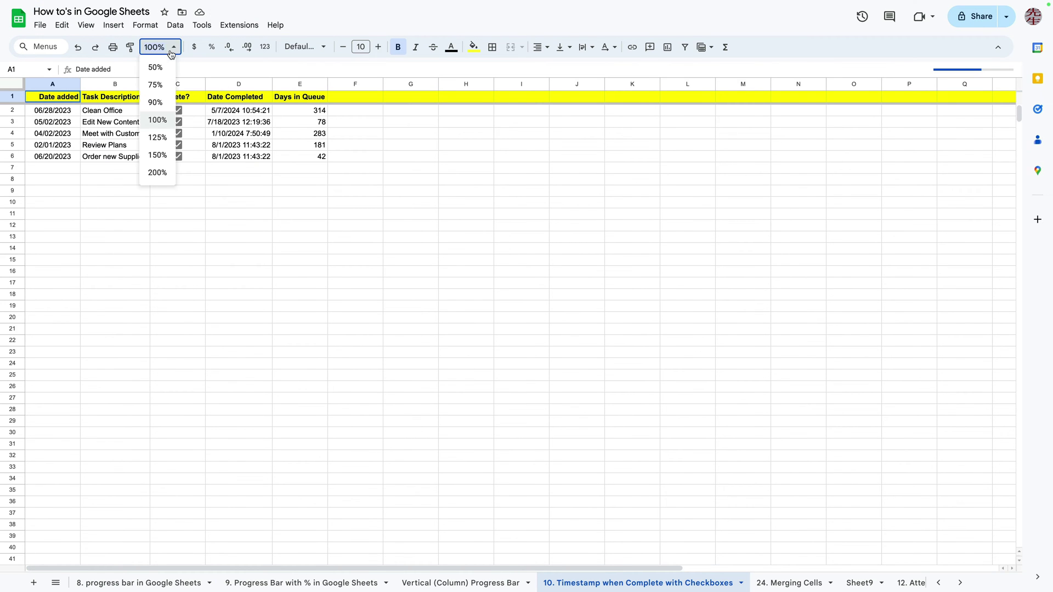
click(163, 156)
click(379, 262)
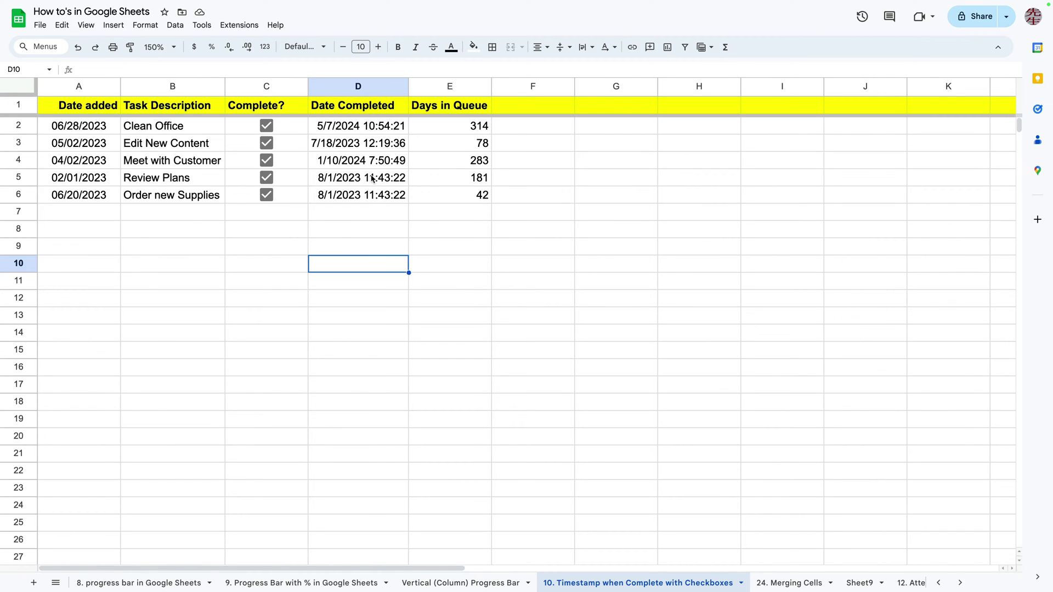
click(370, 129)
drag(370, 129, 371, 195)
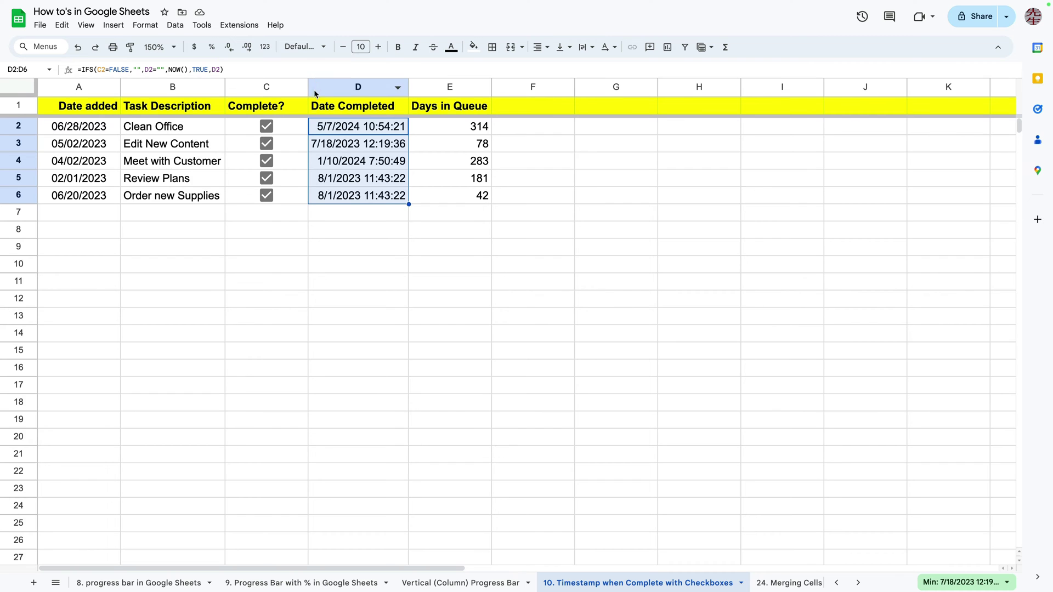
Step: Enlarge the formula bar, edit and commit D2's IFS formula, then untick Clean Office
drag(315, 77, 329, 123)
click(359, 174)
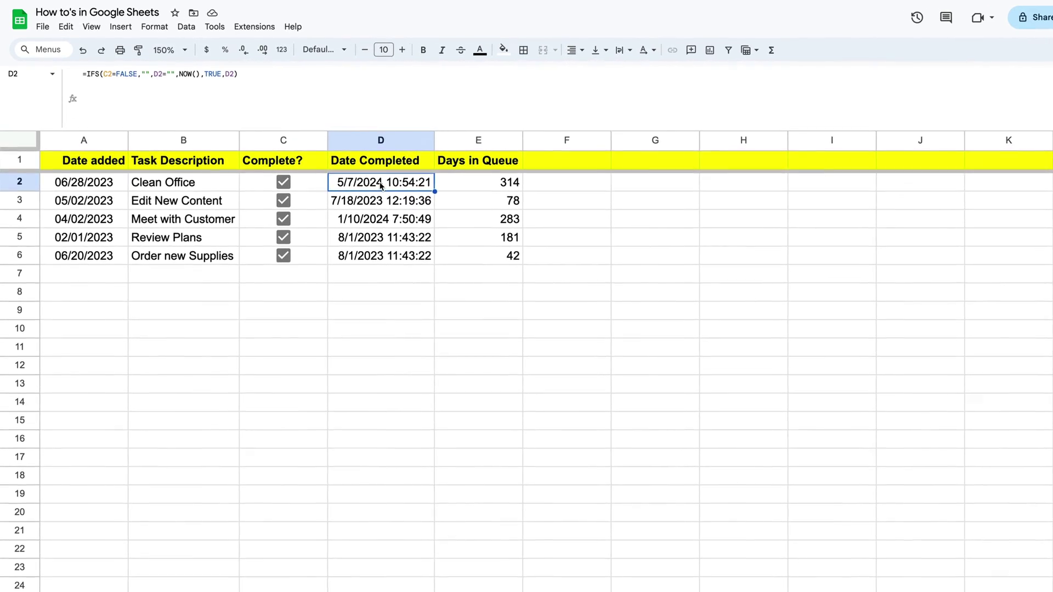
click(130, 76)
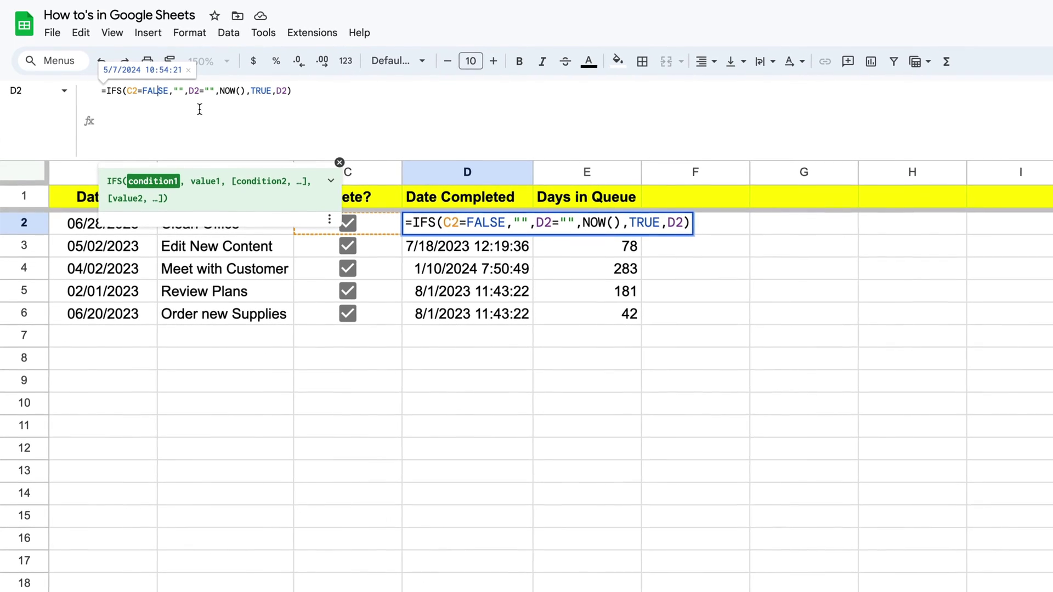
click(391, 252)
click(383, 228)
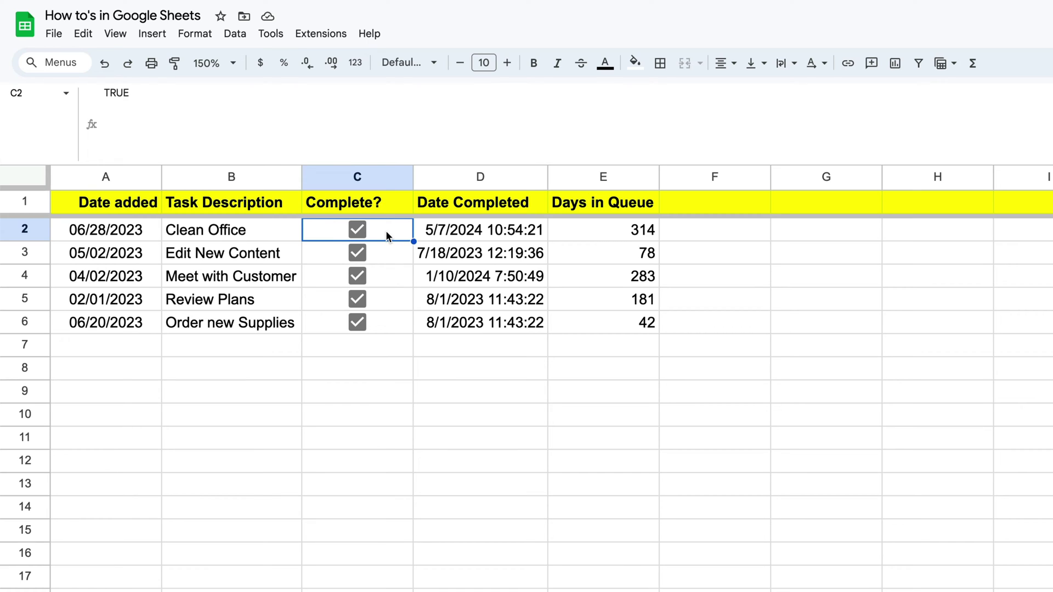
click(367, 231)
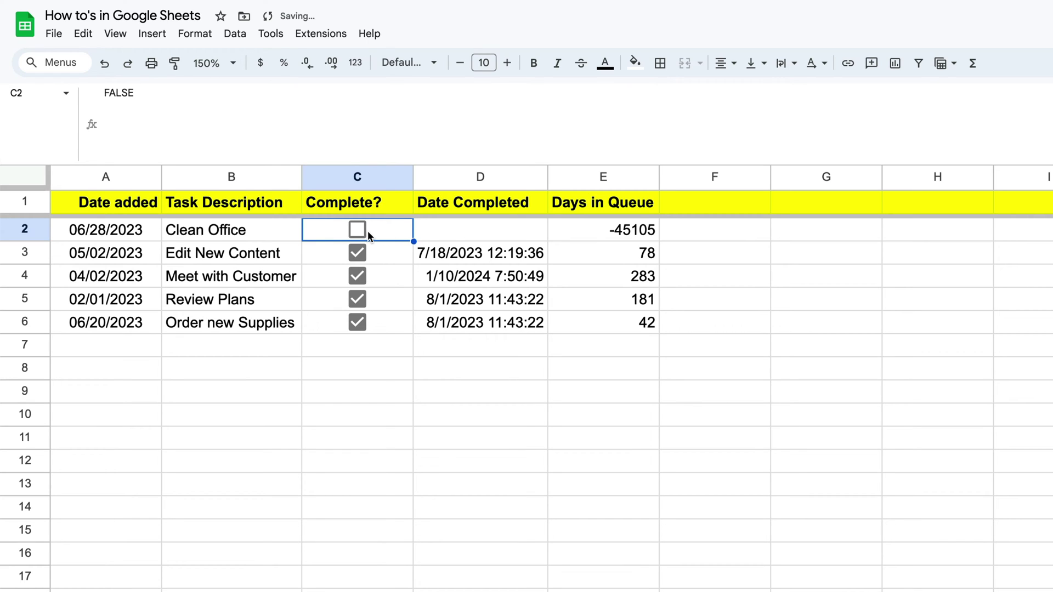
Step: Re-edit D2's IFS formula at its empty-text argument and commit it, leaving D2 blank
click(437, 230)
click(161, 98)
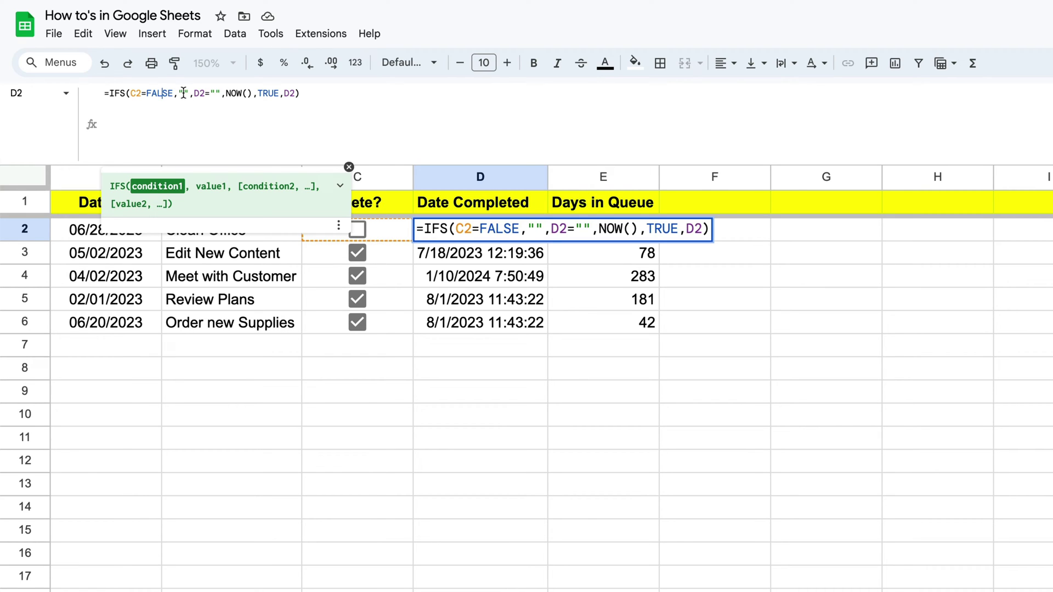
click(183, 92)
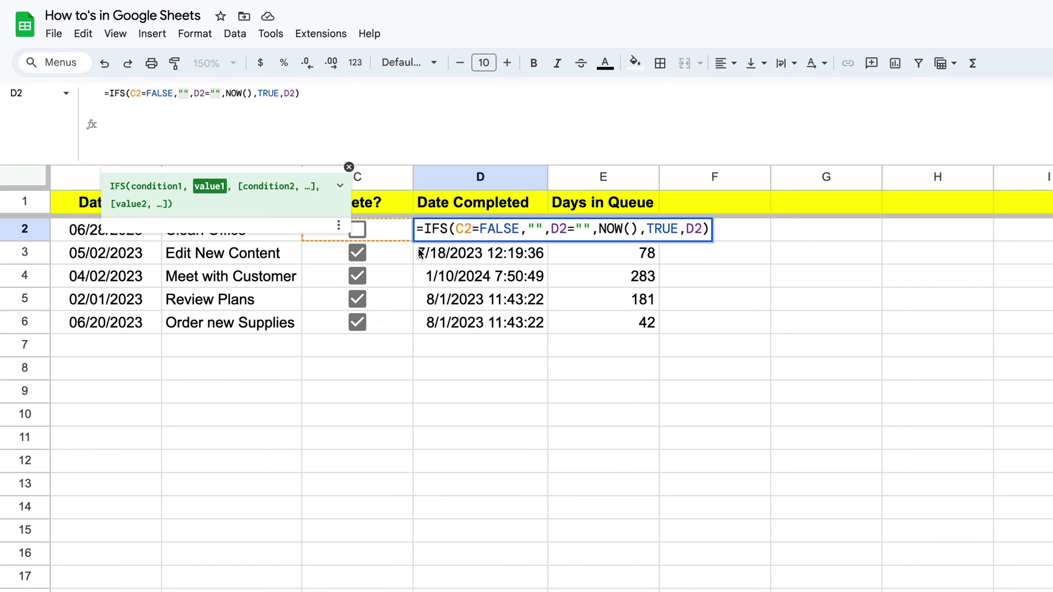
key(Return)
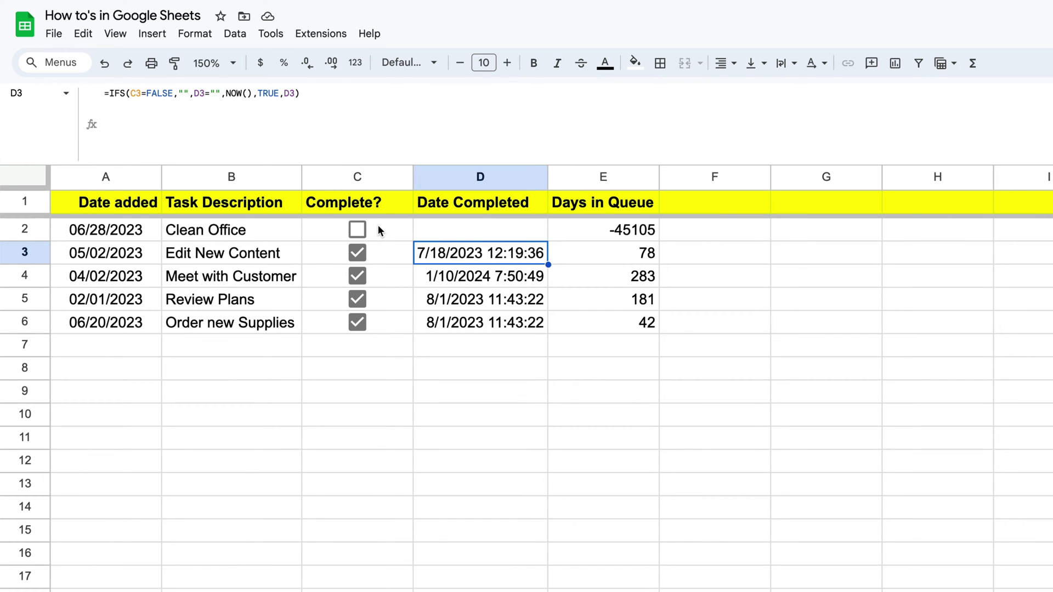
click(425, 229)
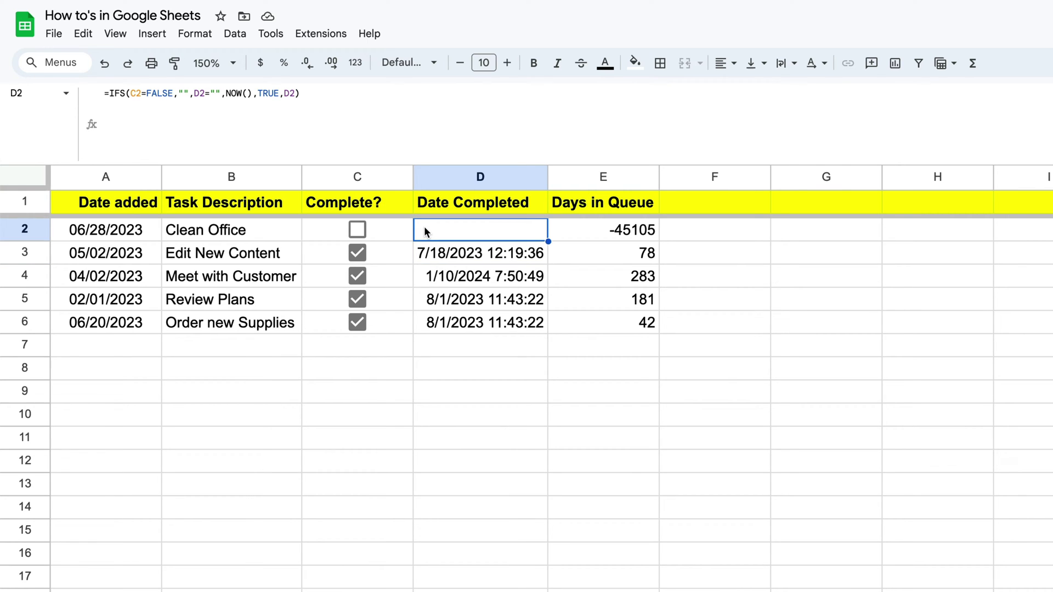
click(212, 94)
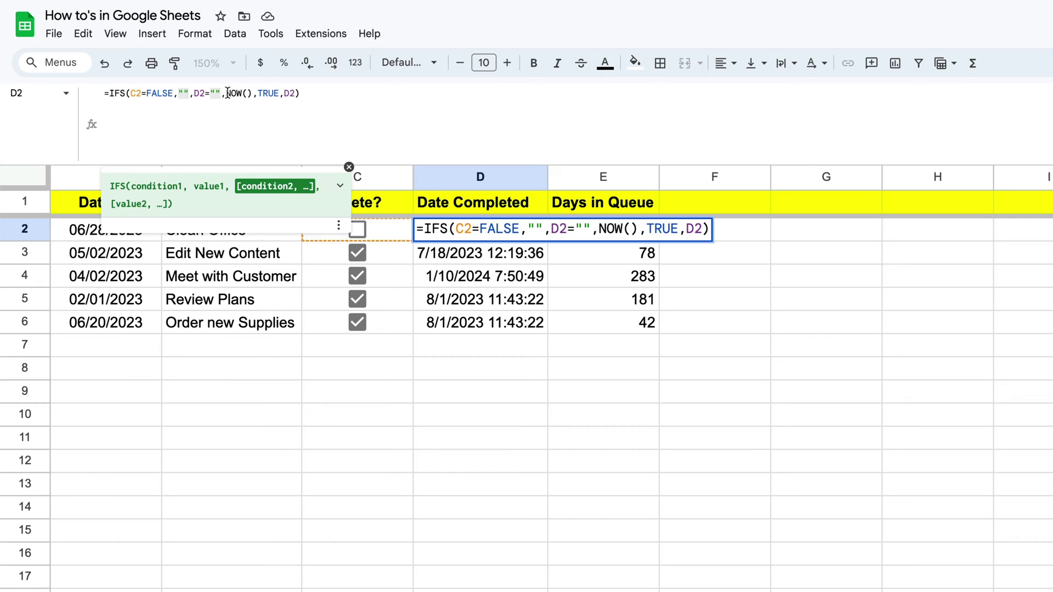
click(233, 92)
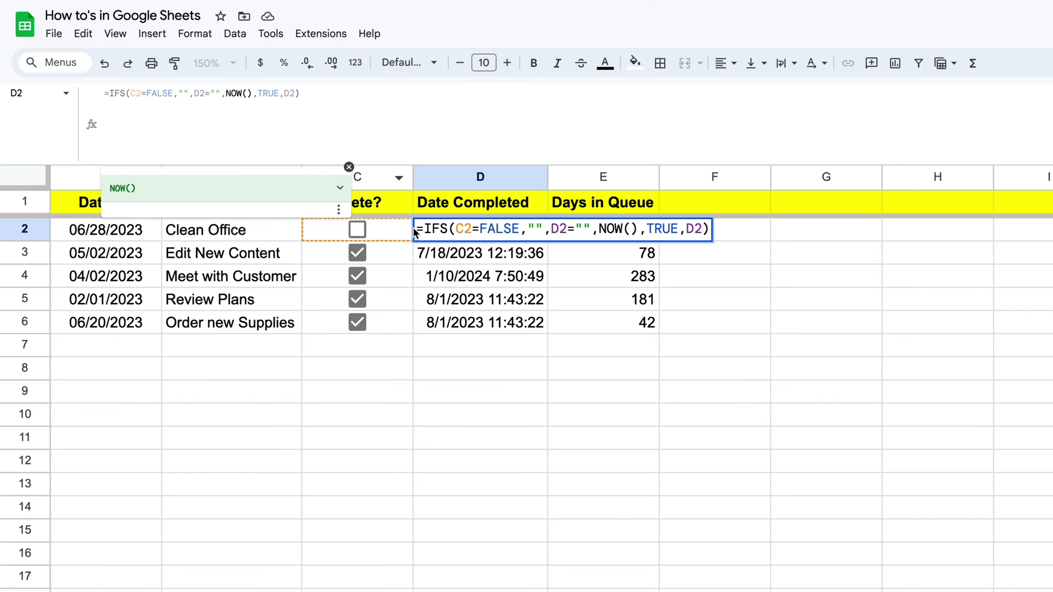
click(469, 260)
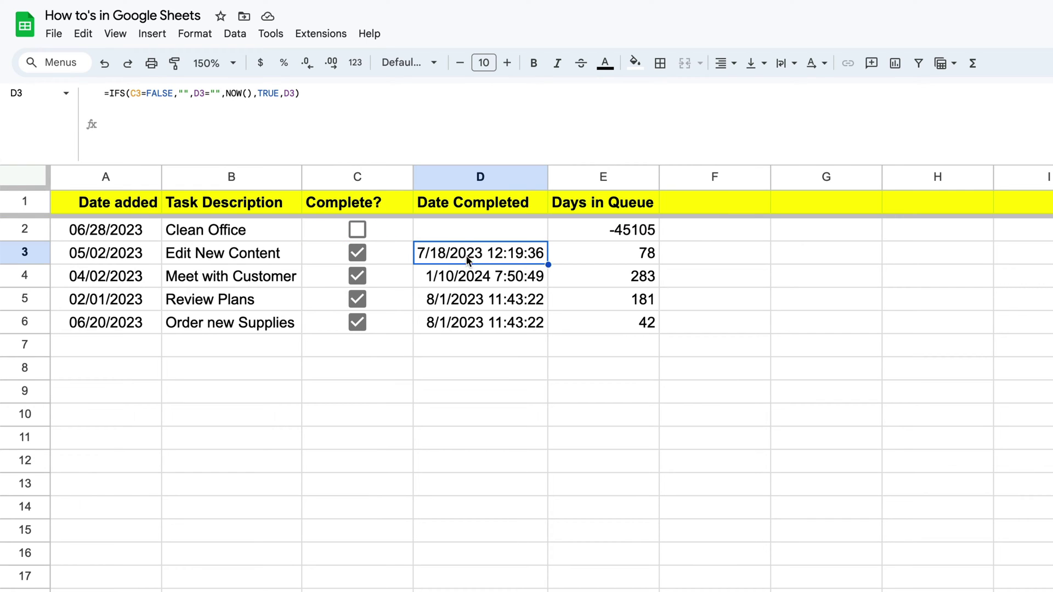
click(444, 235)
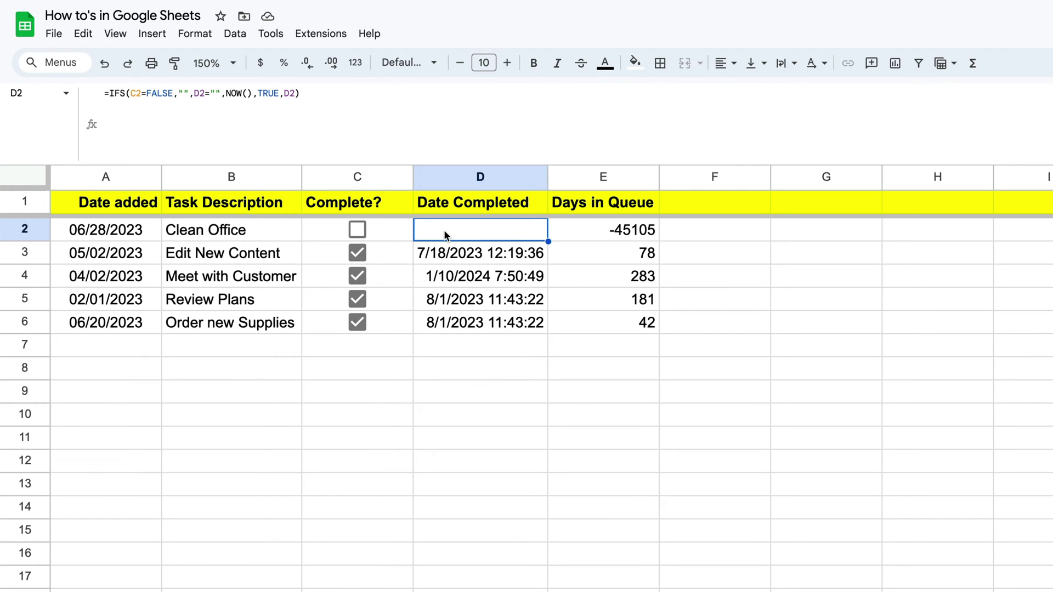
click(268, 94)
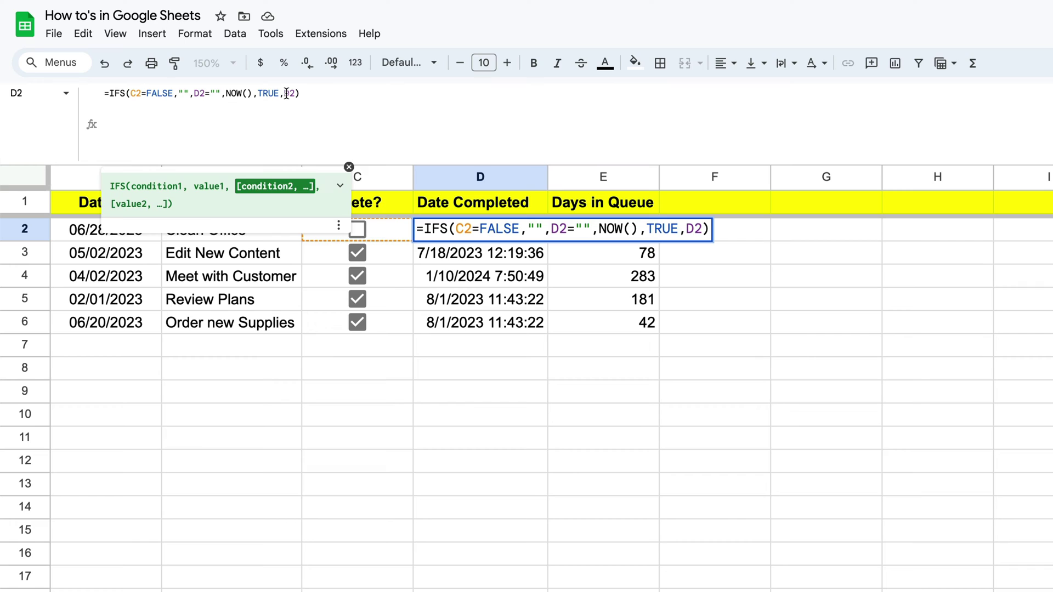
click(286, 94)
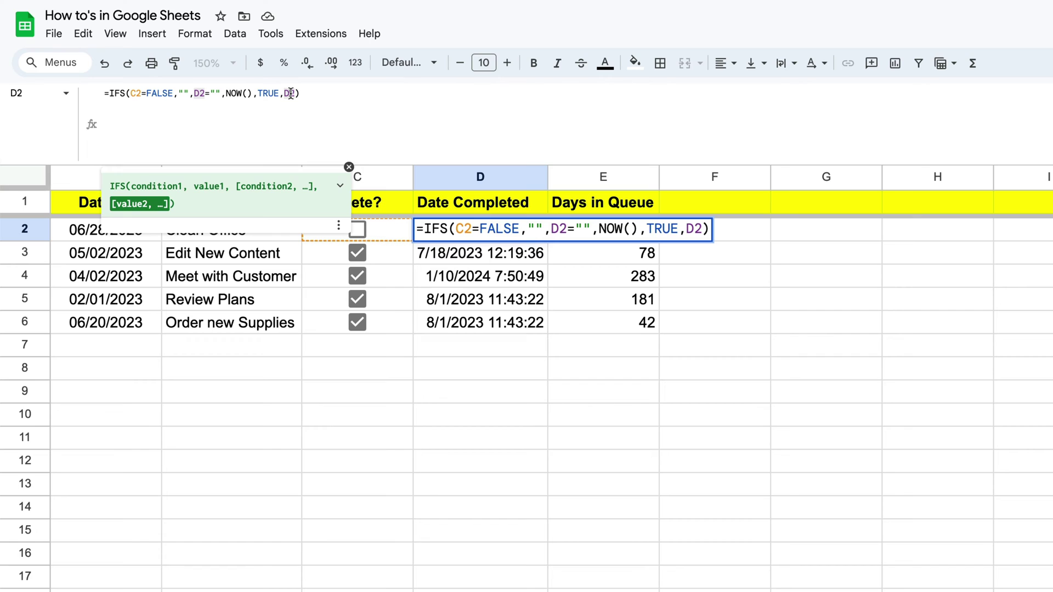
click(463, 276)
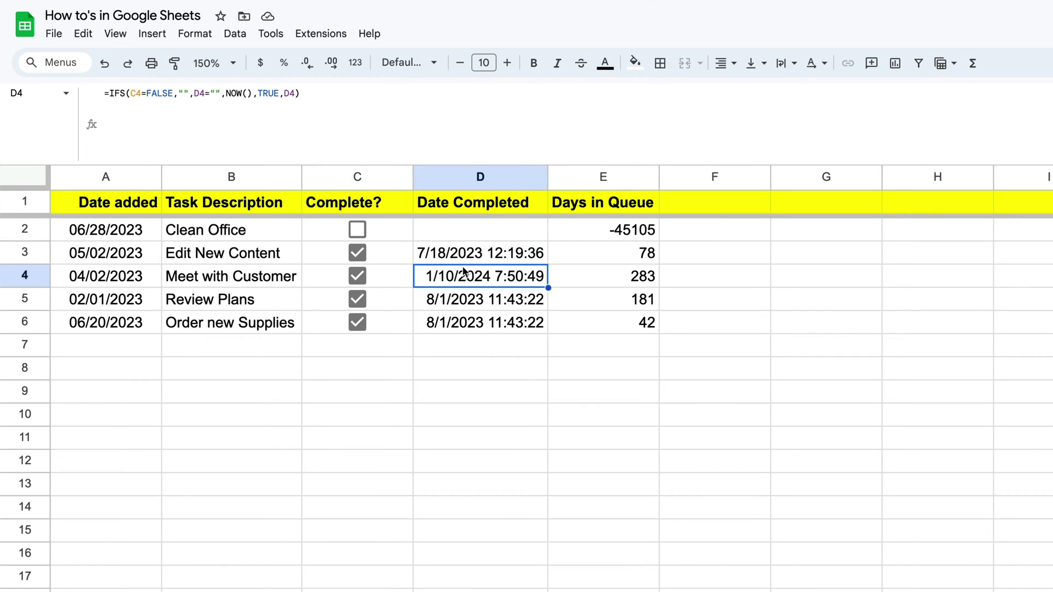
Step: Tick Clean Office to stamp 5/7/2024 10:57:50, then check the stored timestamps in D2 and D3
click(357, 229)
click(443, 231)
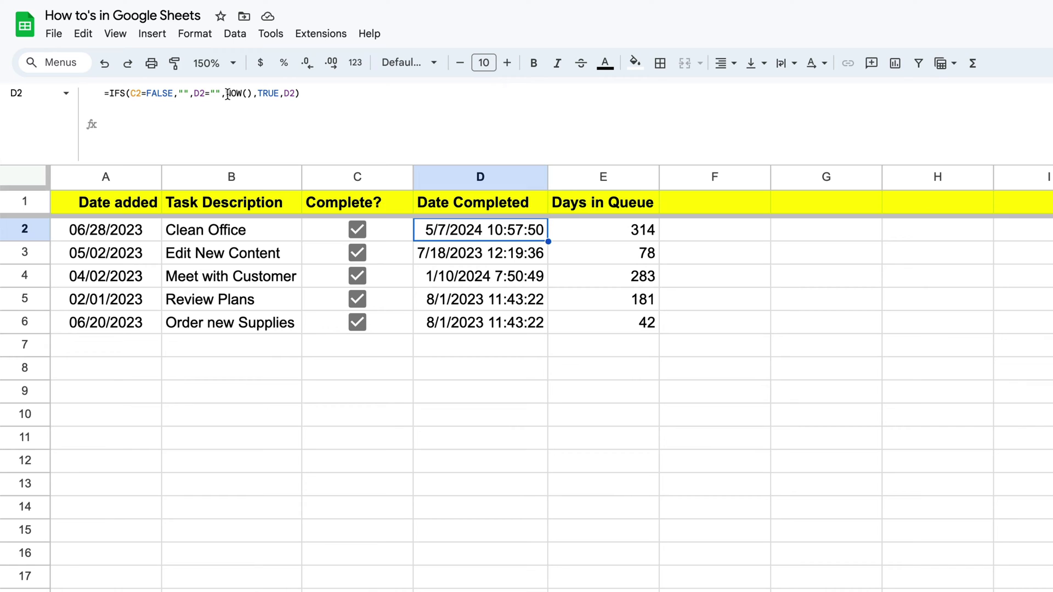
click(437, 262)
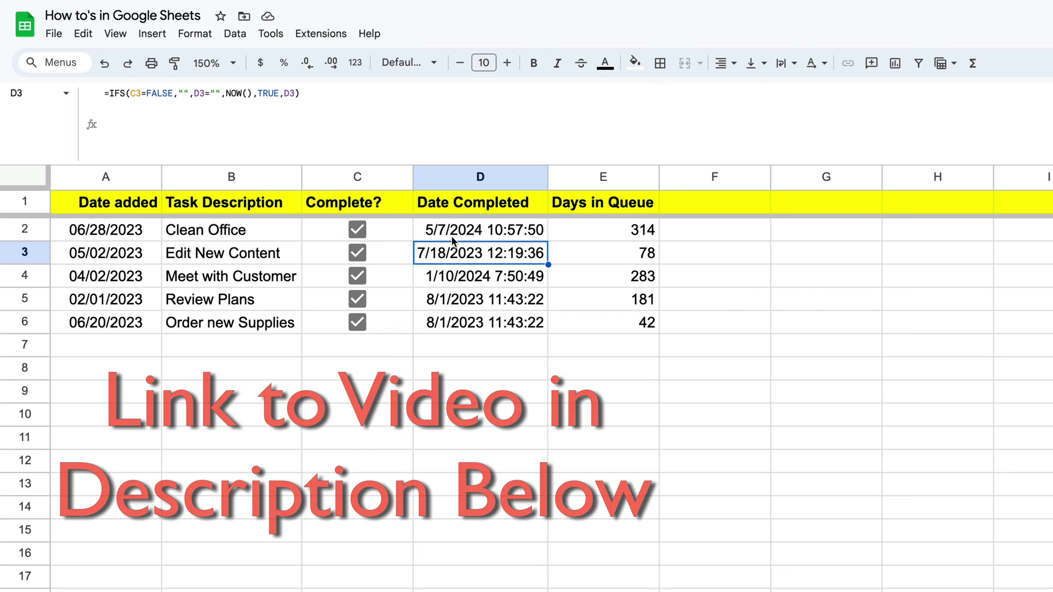
Step: Reload the page so Clean Office reads 10:57:51, then select the dates D2:D6
click(165, 8)
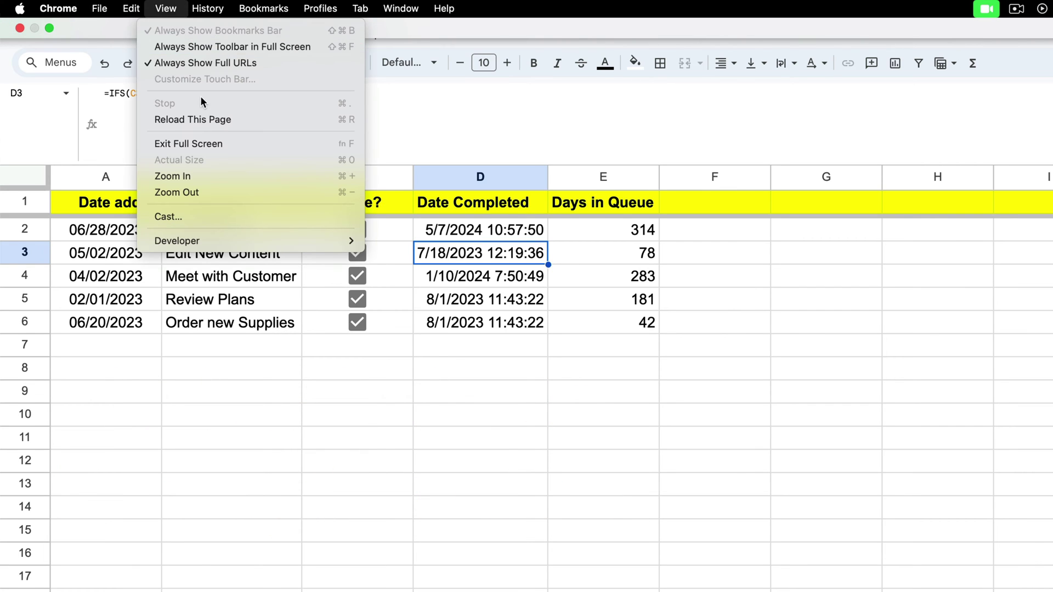
click(200, 113)
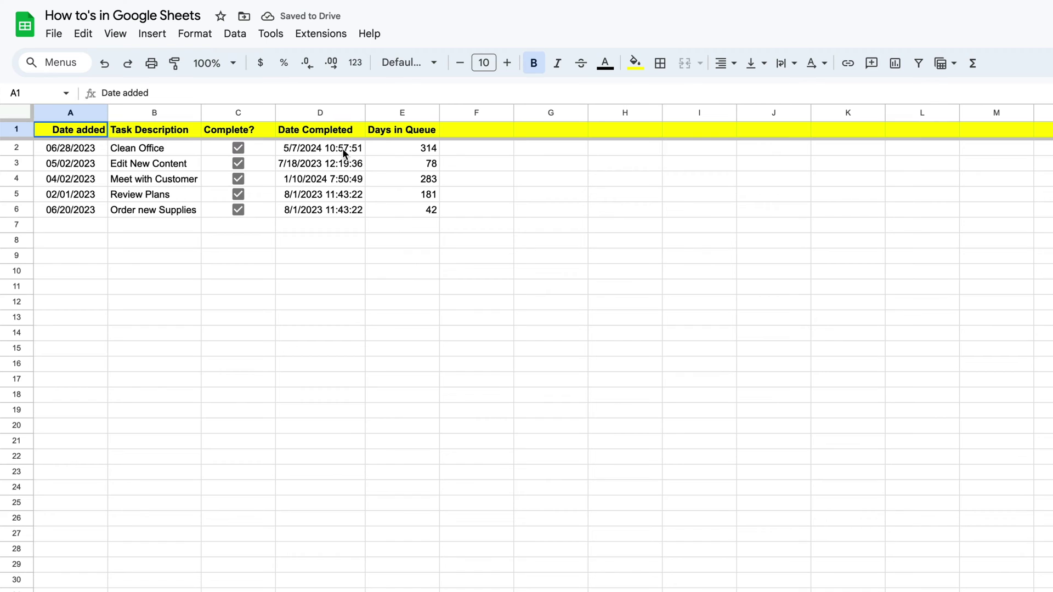
drag(342, 148, 342, 204)
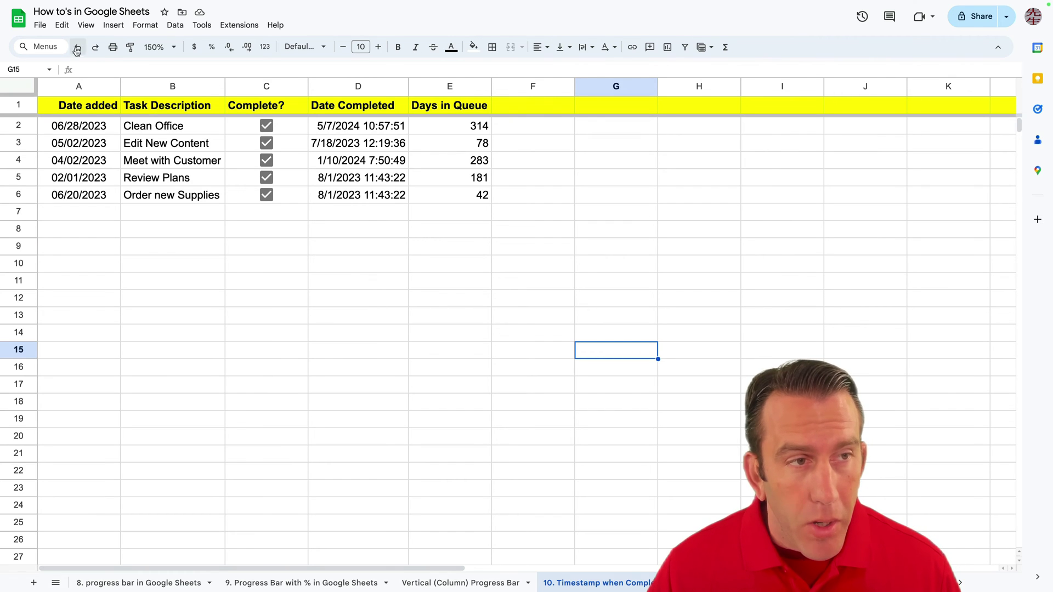
Step: In the spreadsheet's Calculation settings, raise max iterations from 50 to 100 with threshold 0.05 and save
click(40, 25)
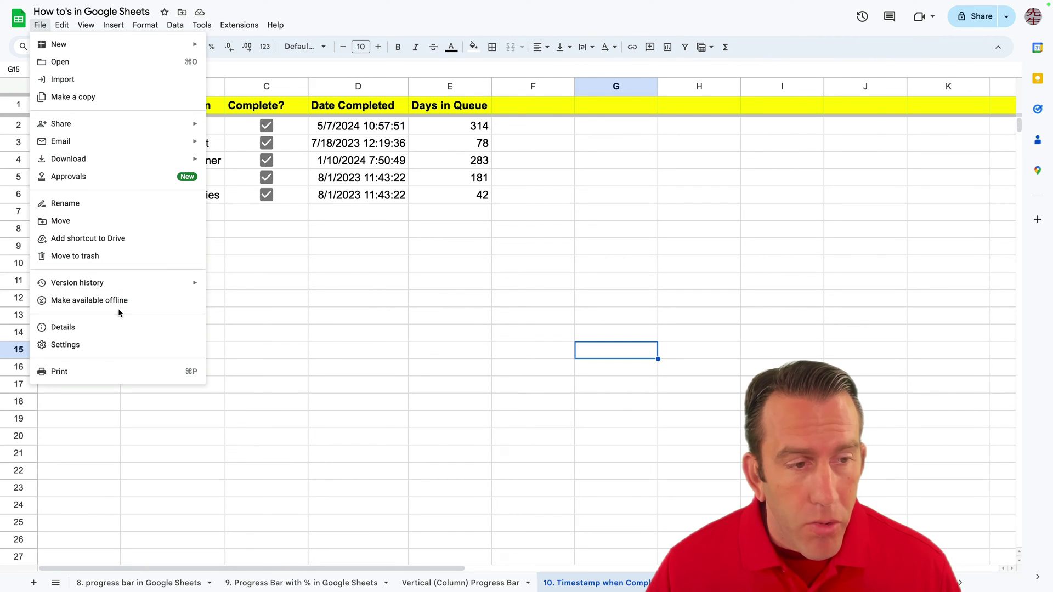
click(120, 344)
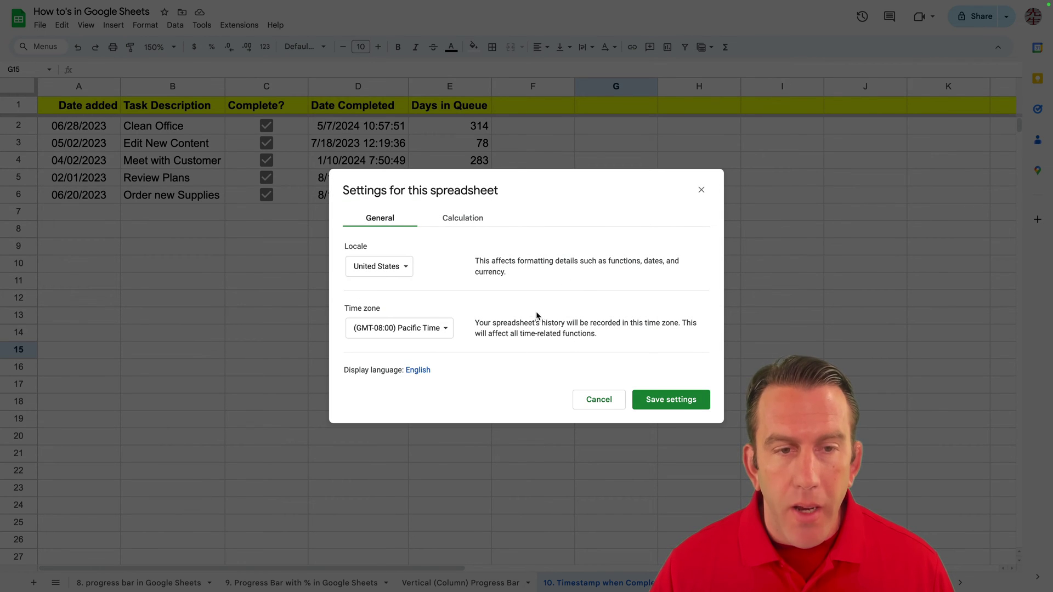
click(469, 222)
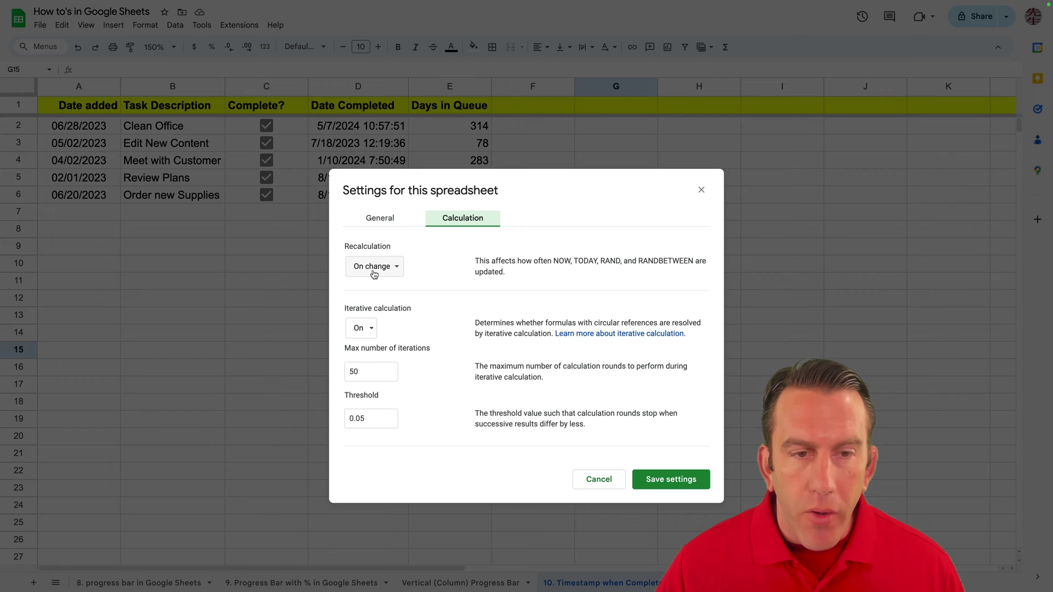
triple_click(501, 269)
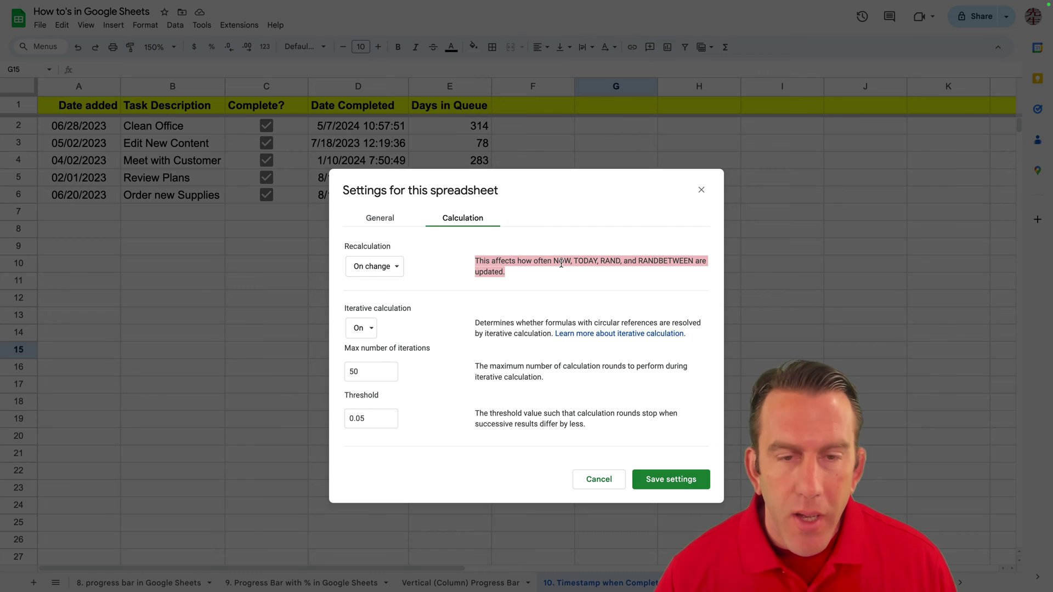
click(398, 324)
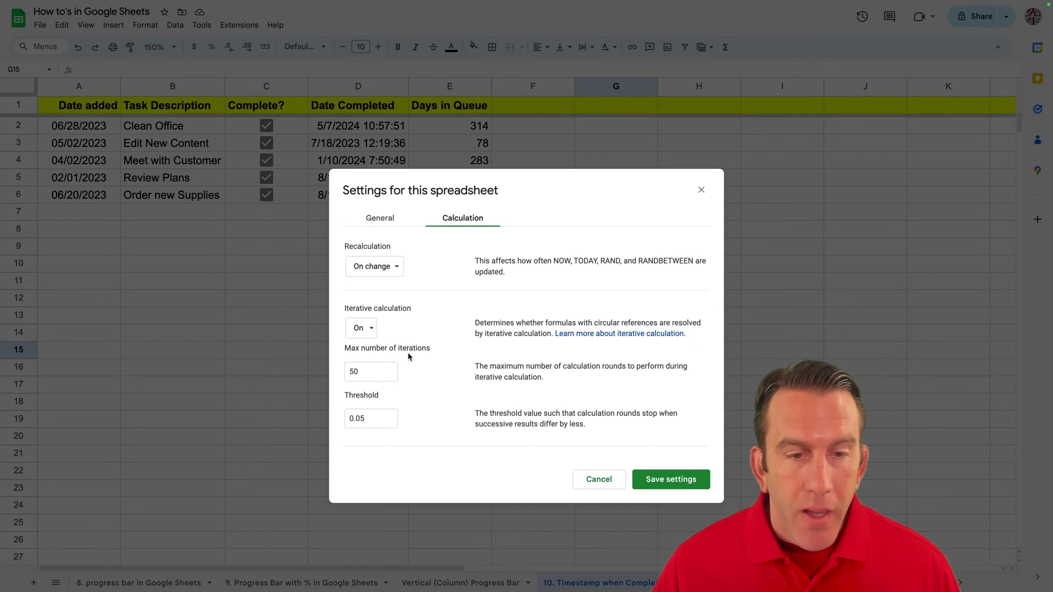
drag(430, 348, 344, 349)
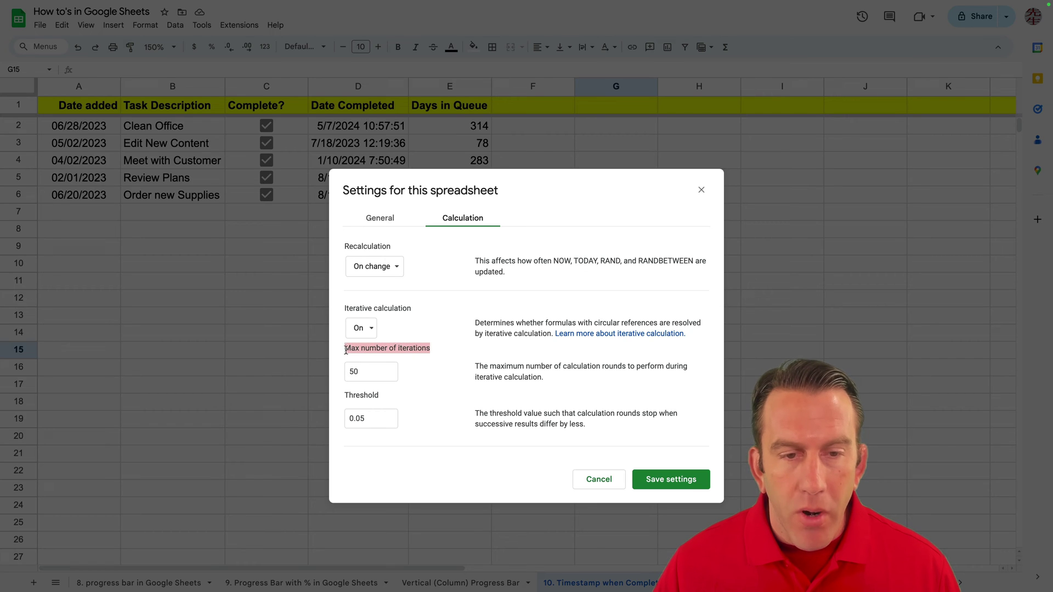
double_click(369, 373)
text(100)
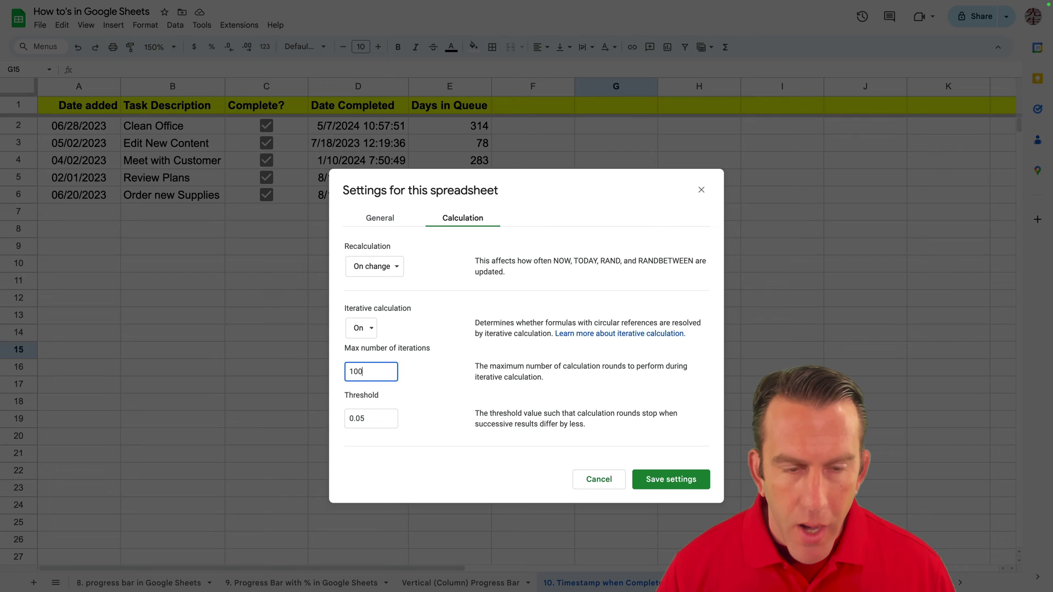
click(459, 365)
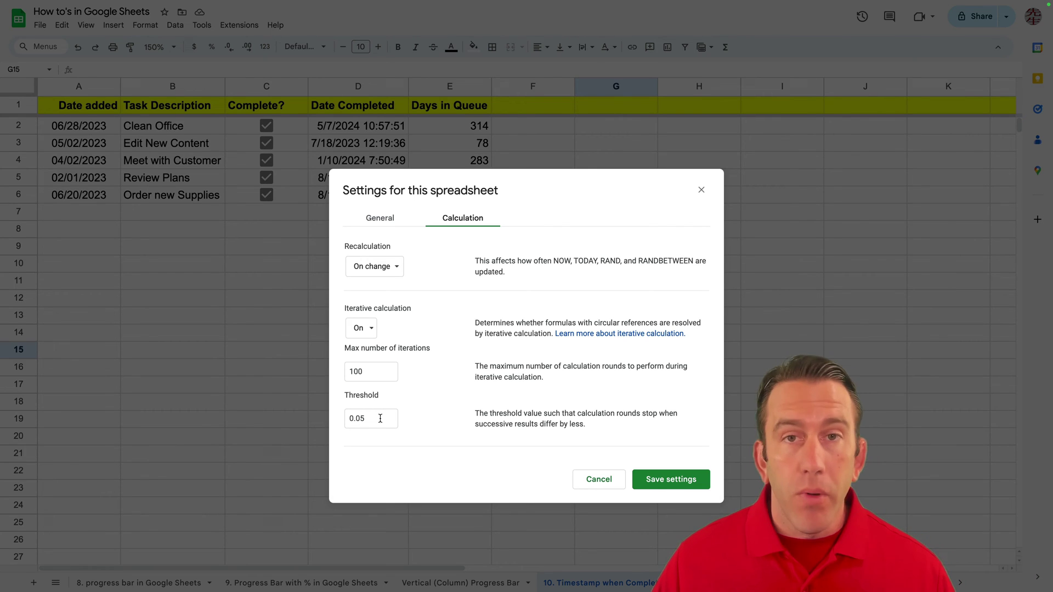
click(663, 480)
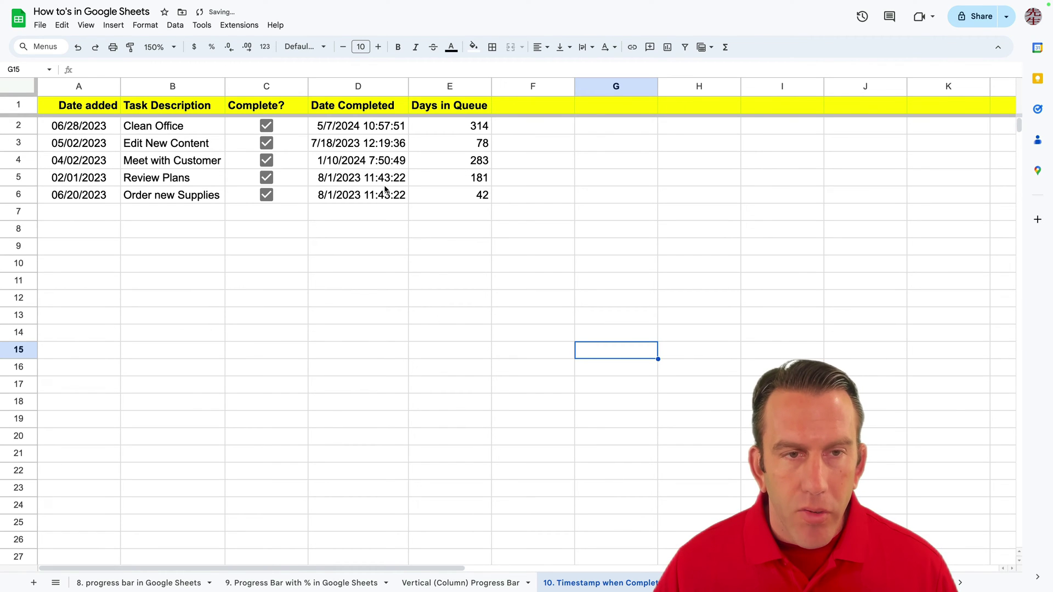
drag(362, 130, 359, 196)
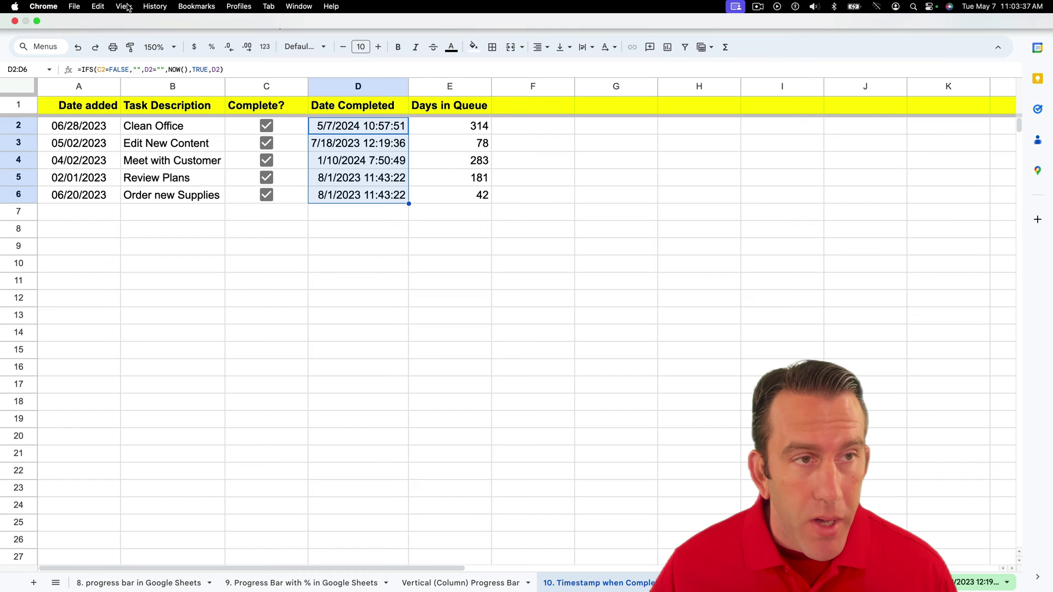
click(123, 6)
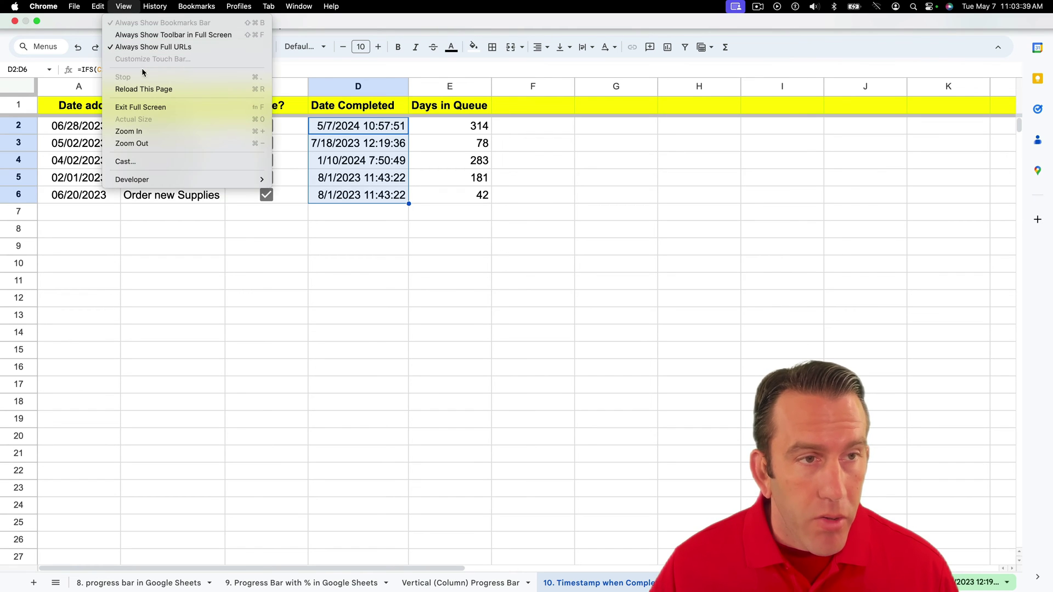
click(140, 89)
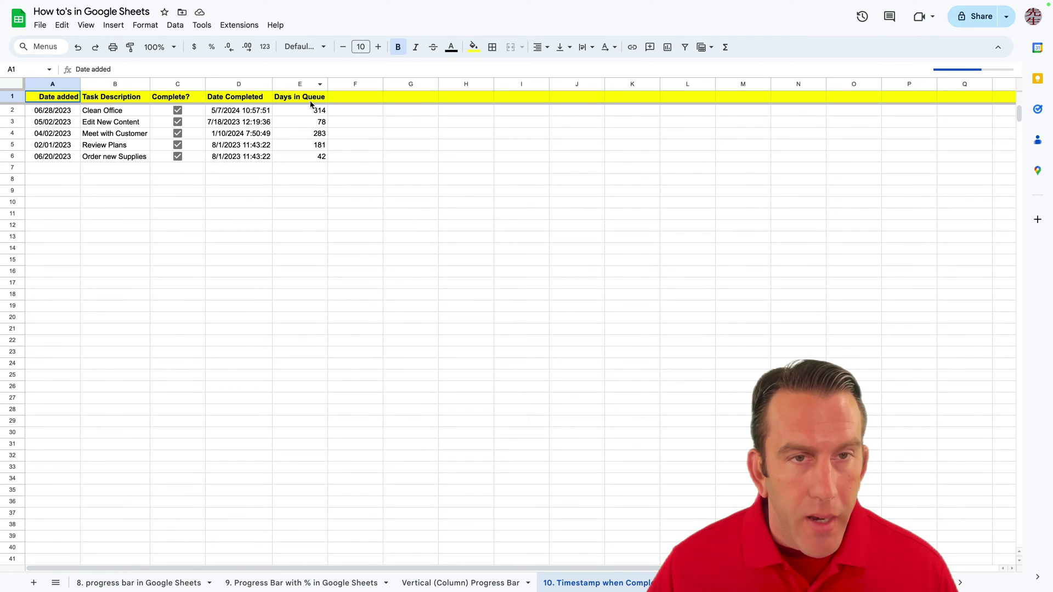
click(173, 47)
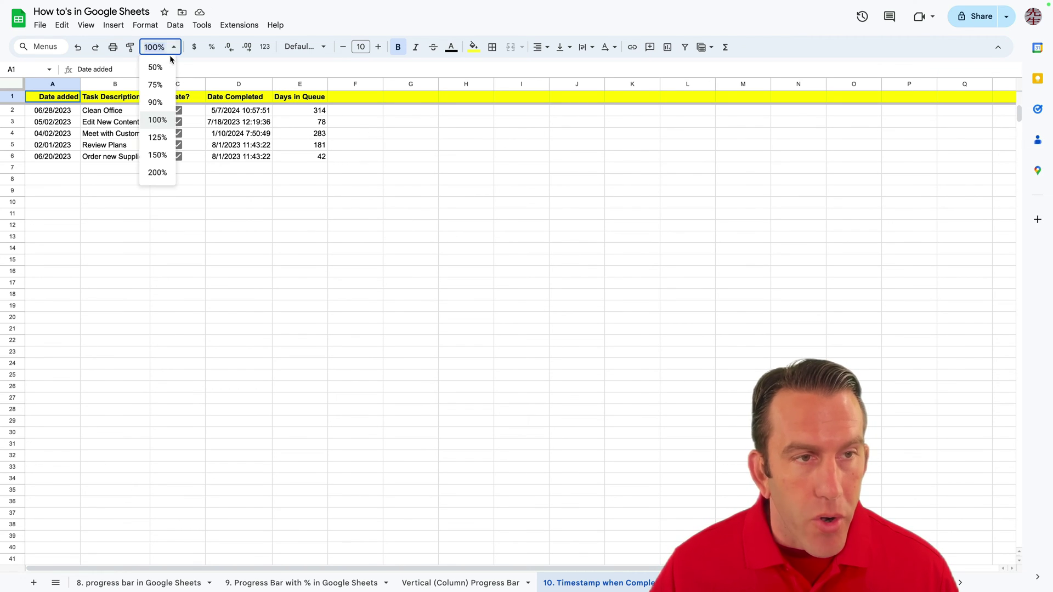
click(170, 142)
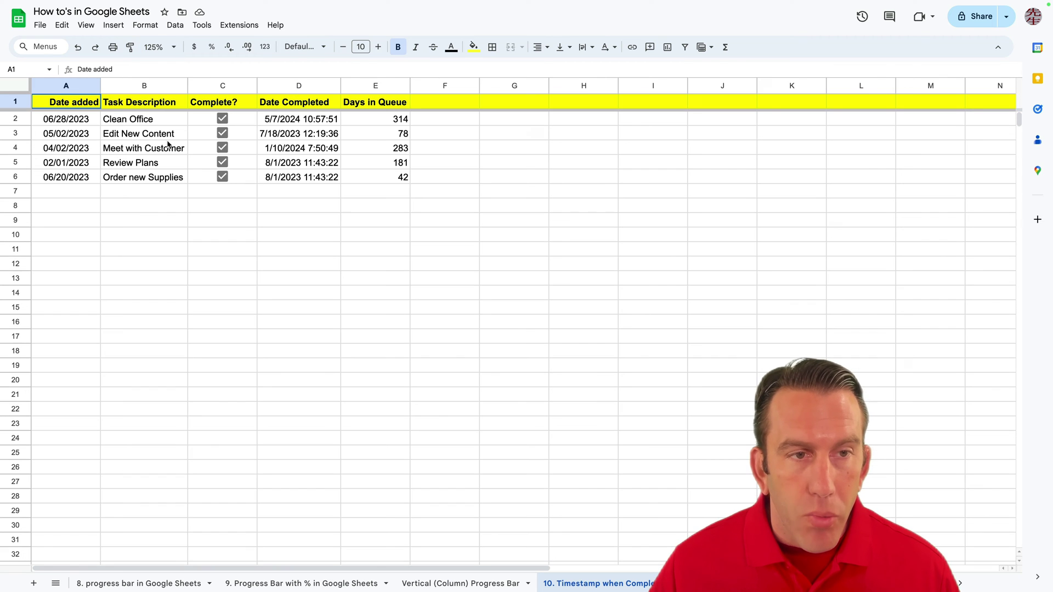
click(172, 47)
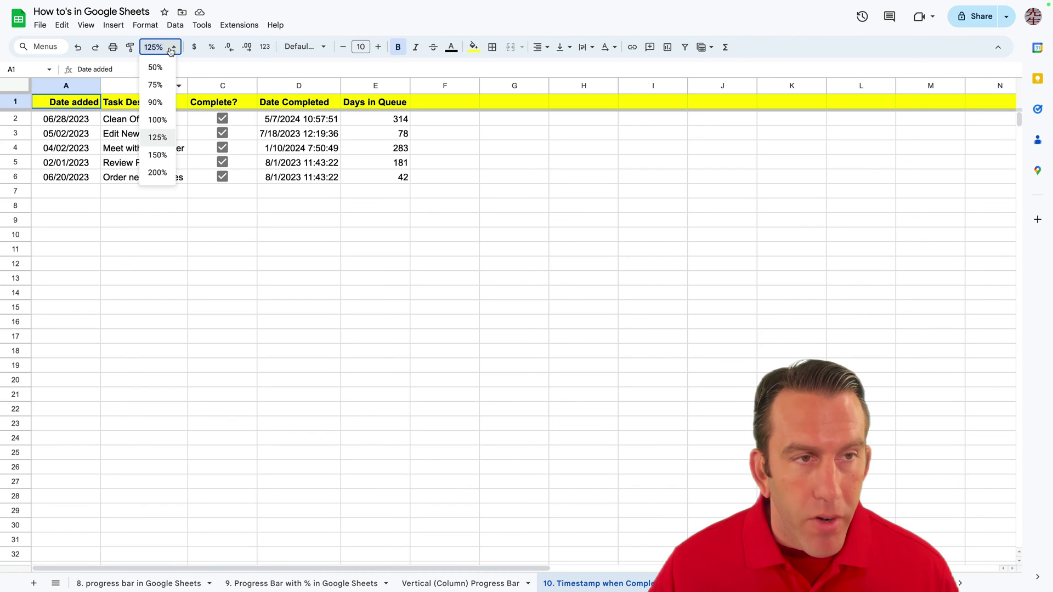
click(164, 159)
click(369, 230)
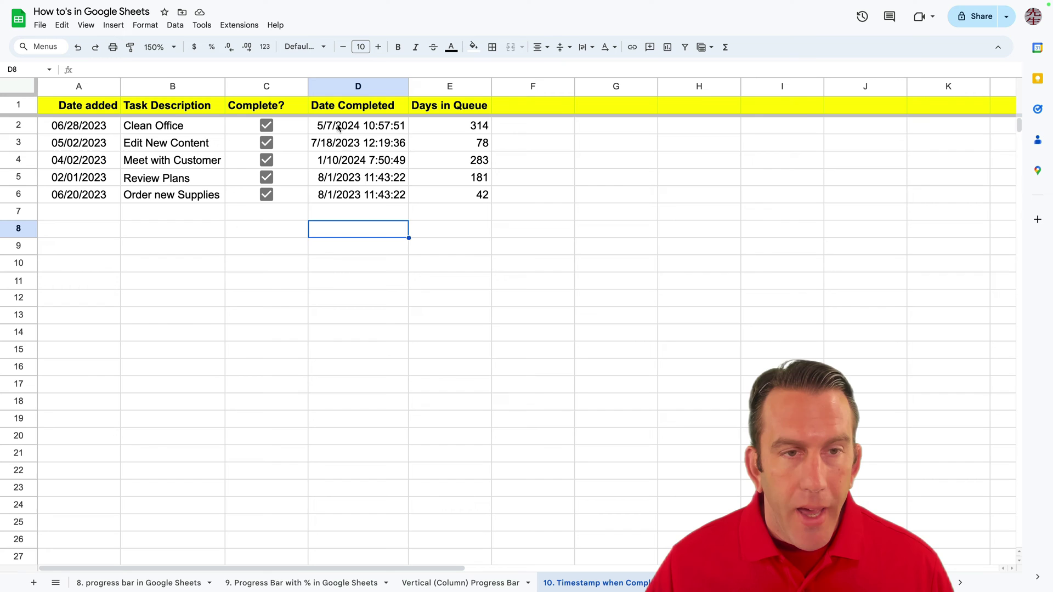
drag(337, 128, 341, 198)
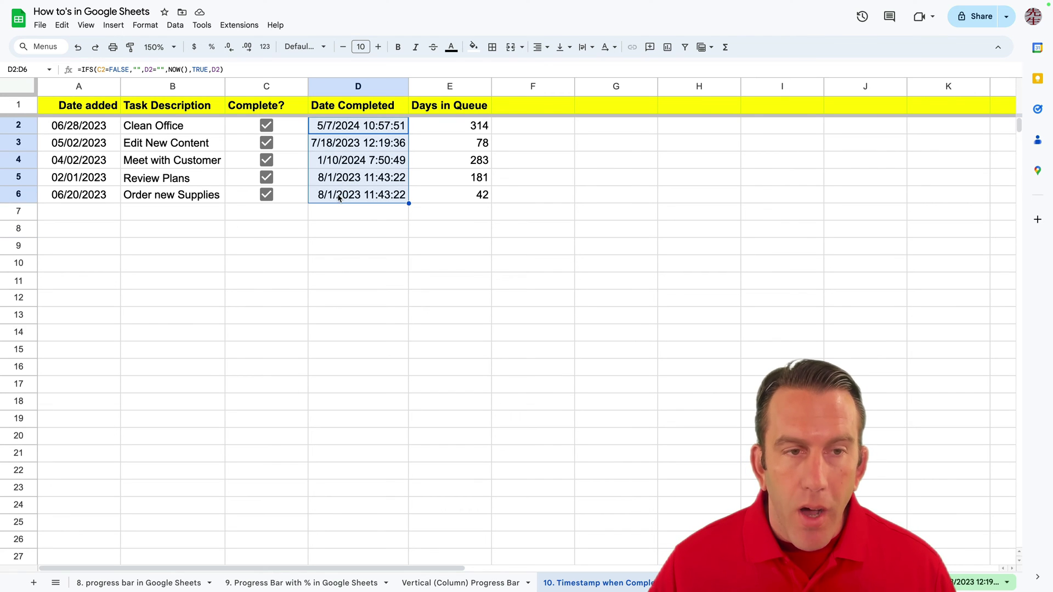
click(295, 127)
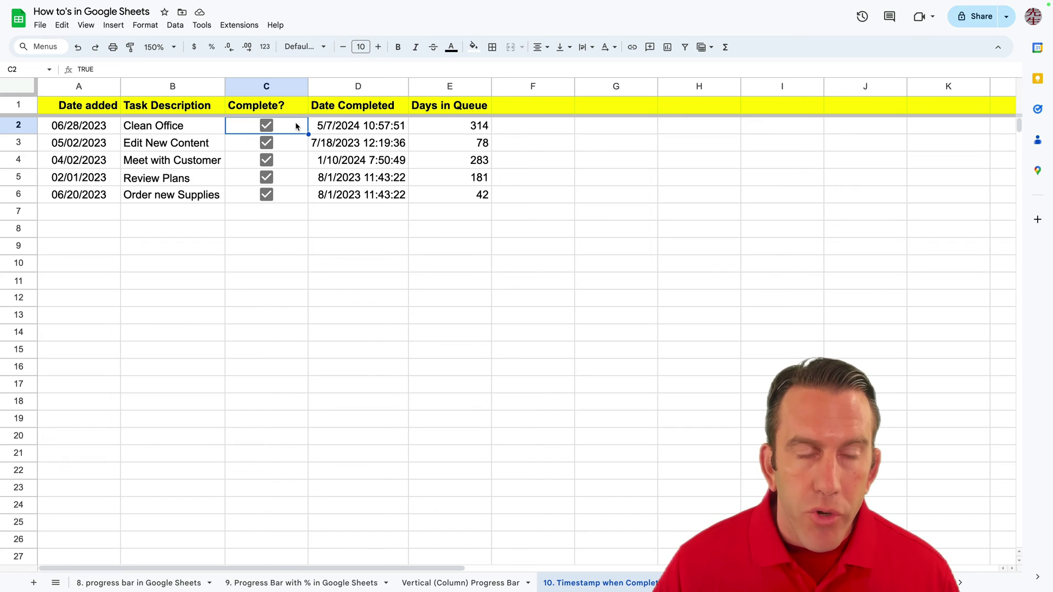
click(365, 129)
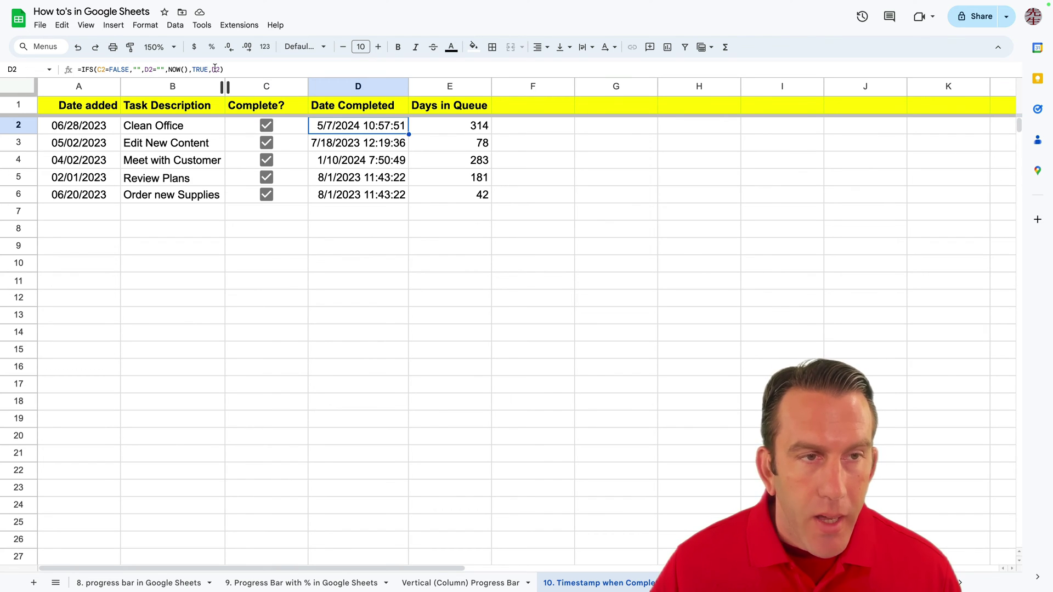
click(364, 143)
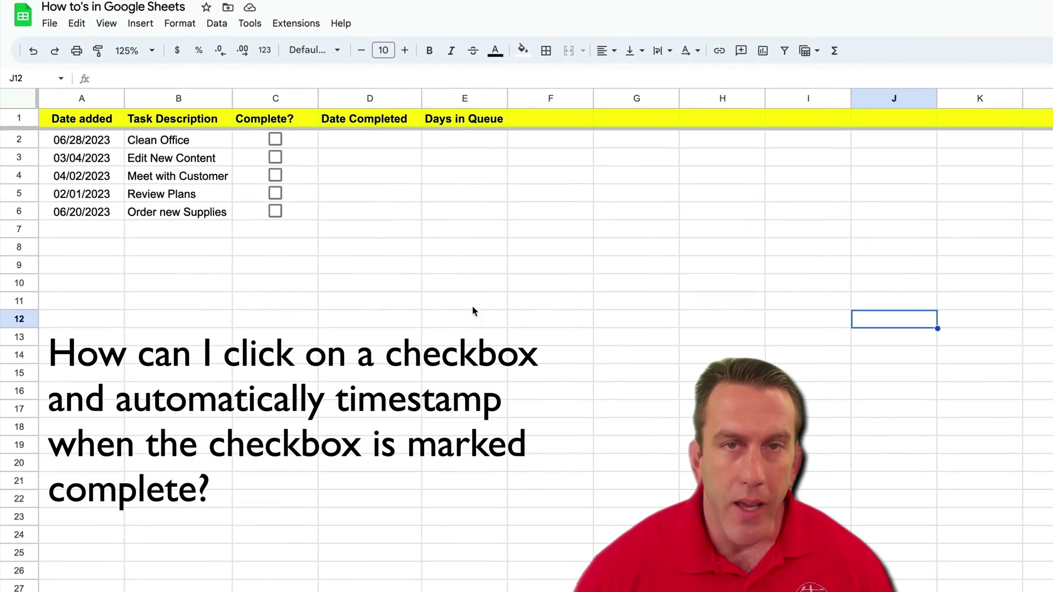
Step: Tick Clean Office, check the empty dates in D2:D4, then untick it again
click(275, 140)
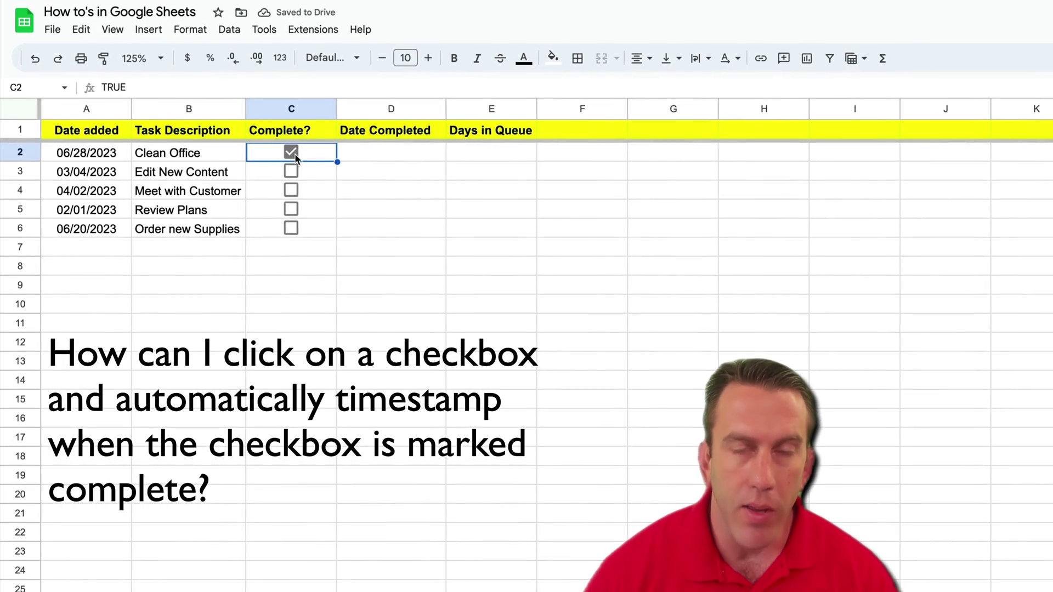
click(412, 156)
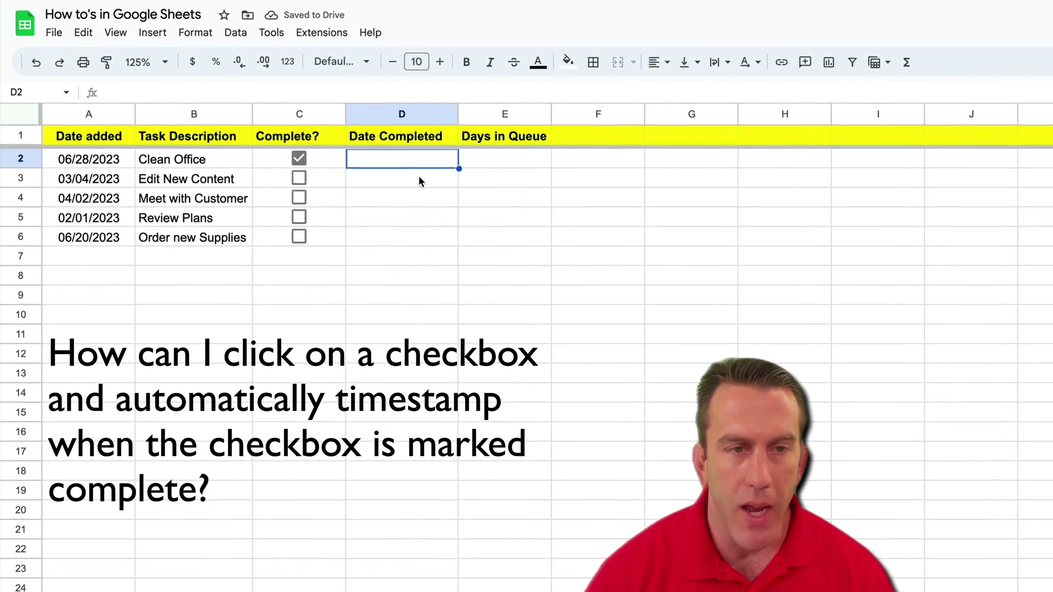
click(419, 181)
click(419, 204)
click(433, 288)
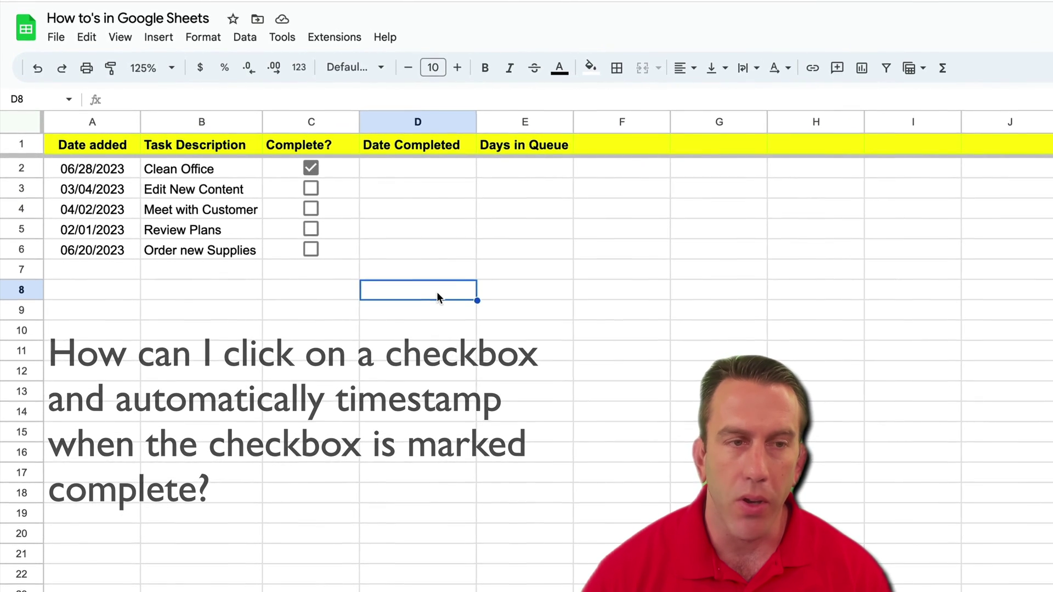
click(326, 167)
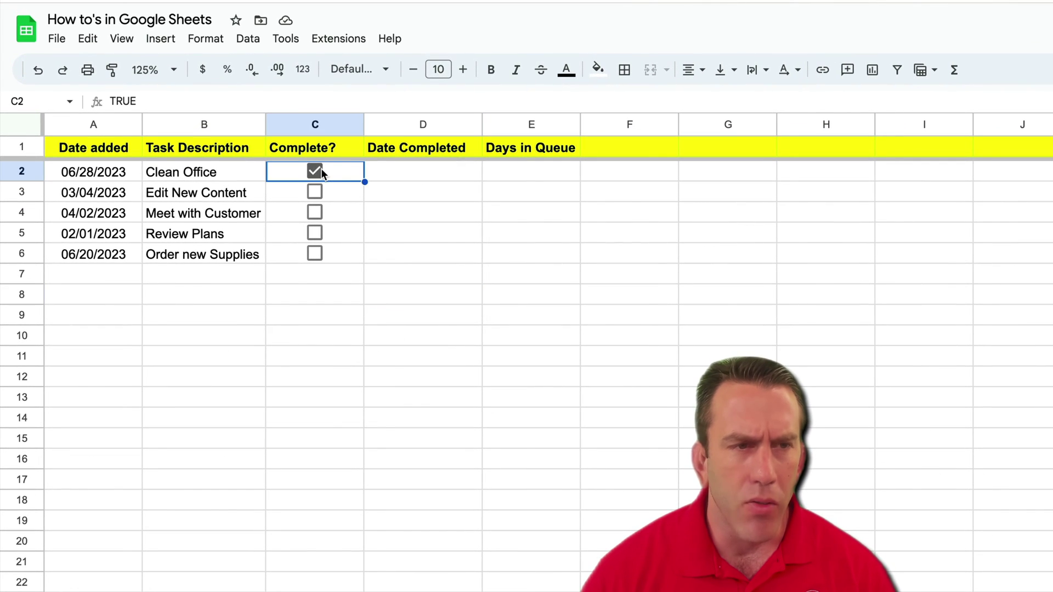
click(320, 169)
Step: Enter completion dates 07/15/2023 in D2 and 07/17/2023 in D3
click(388, 180)
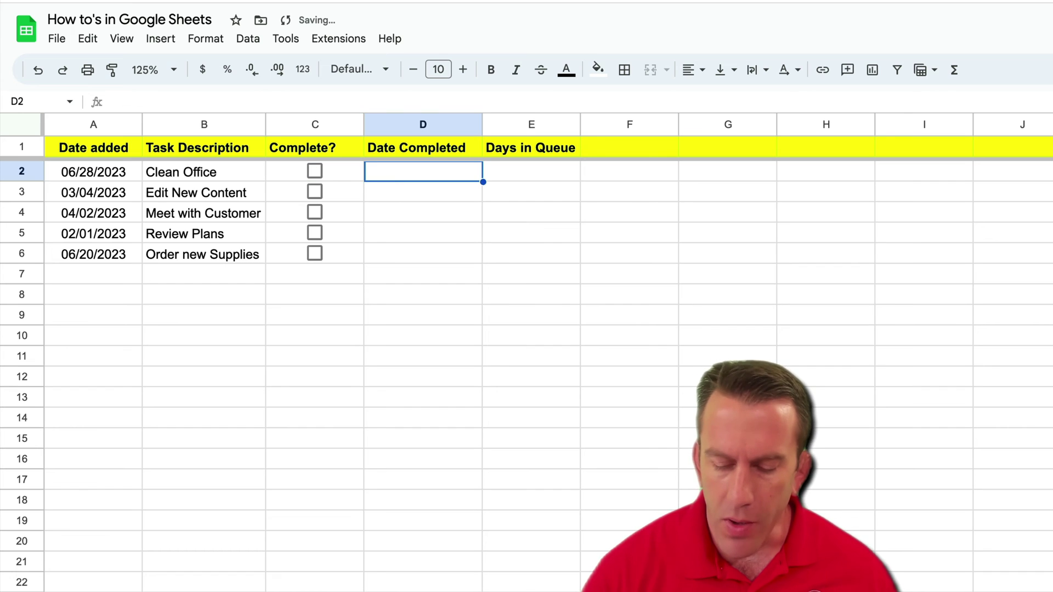
text(07/15/2023)
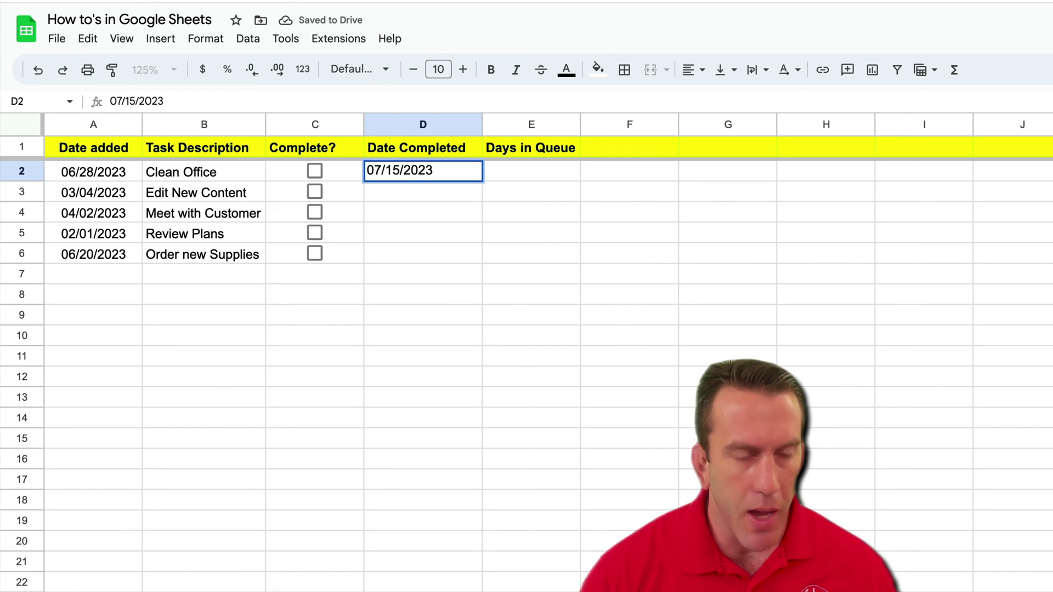
key(Tab)
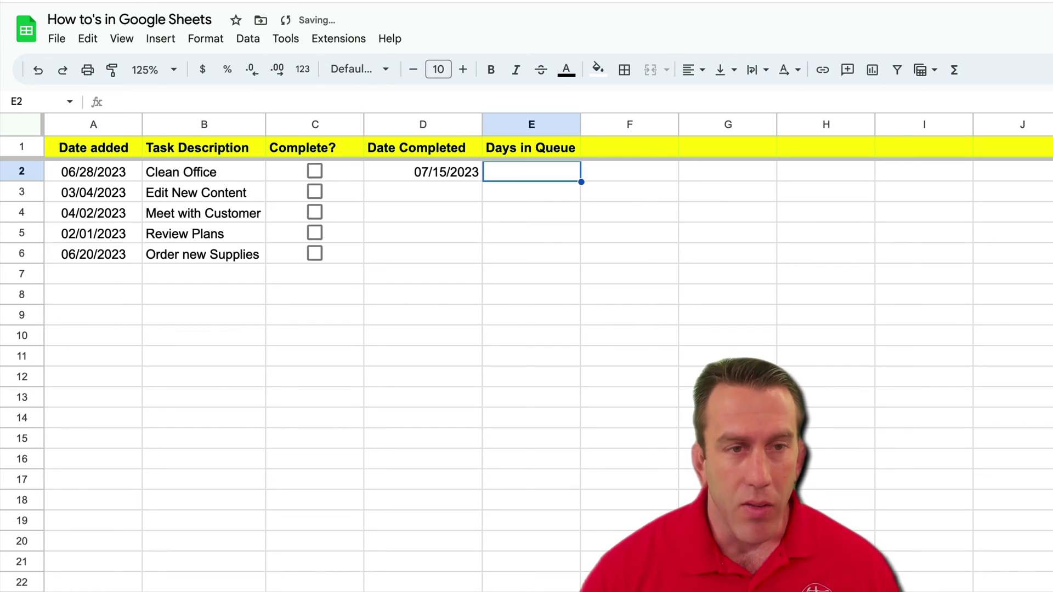
click(389, 190)
text(07/)
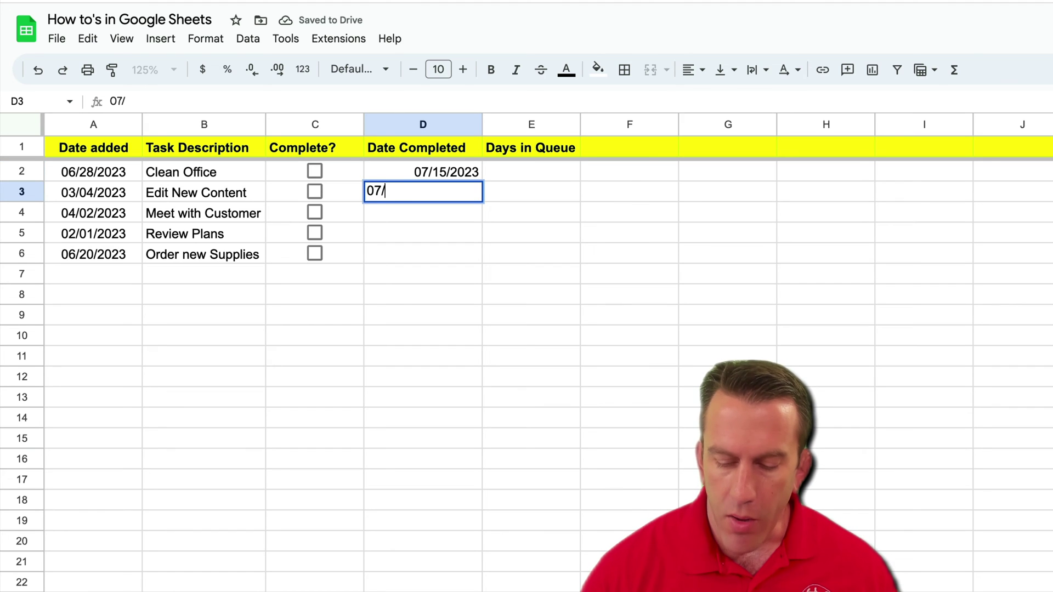
text(17/2023)
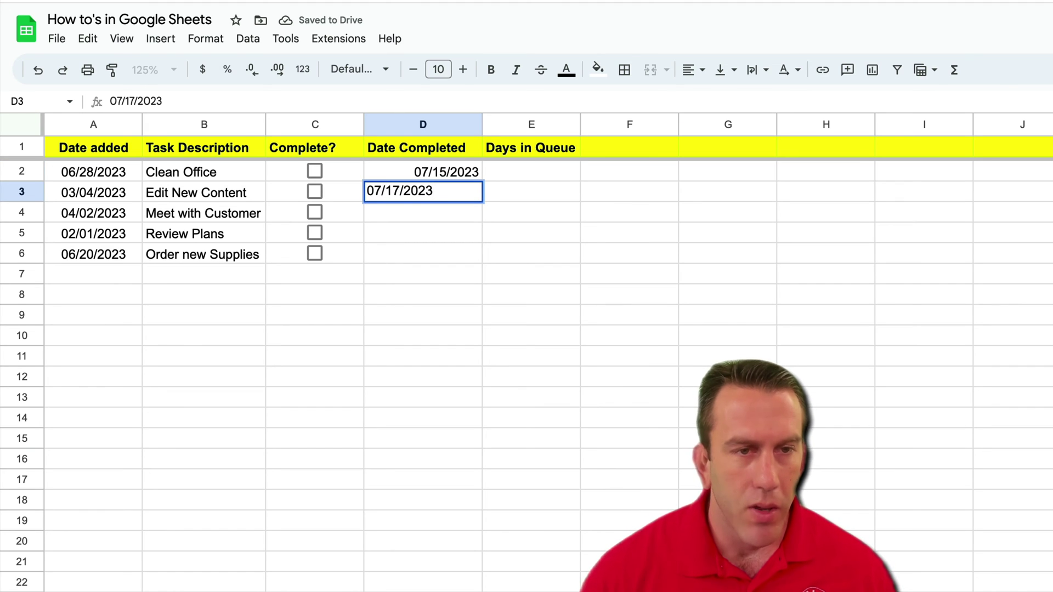
key(Return)
Step: Delete the entered completion dates and select D2:D6 in the Date Completed column
click(588, 266)
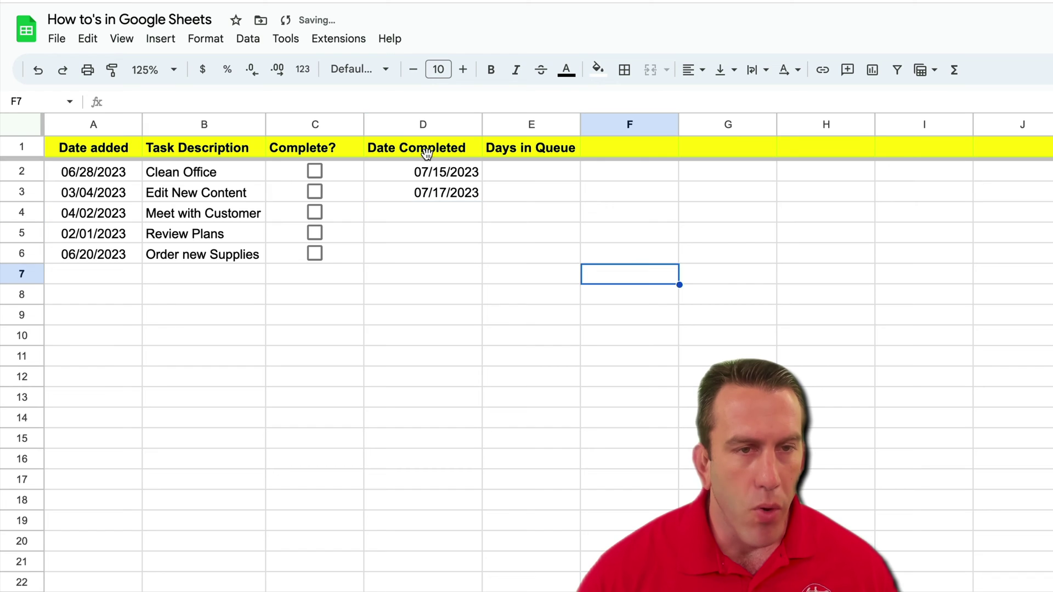
click(426, 173)
key(Delete)
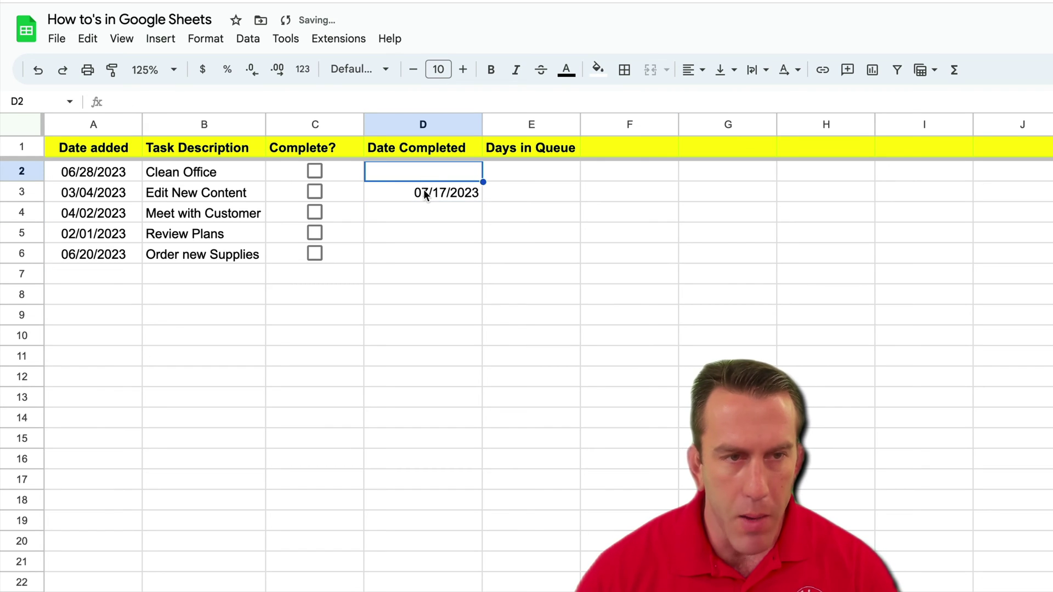
click(423, 193)
key(Delete)
click(435, 230)
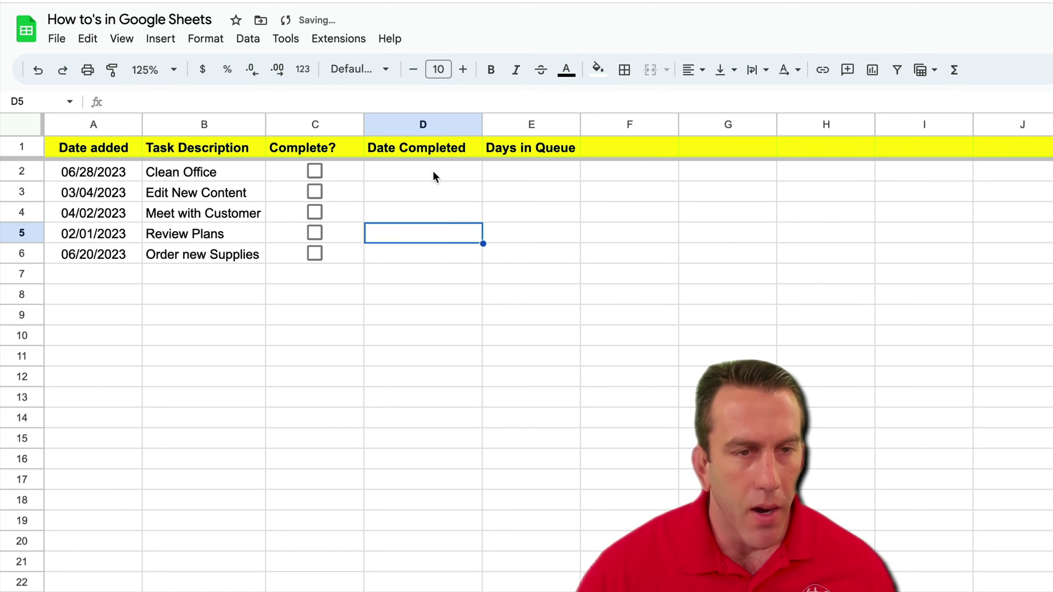
drag(432, 173, 434, 258)
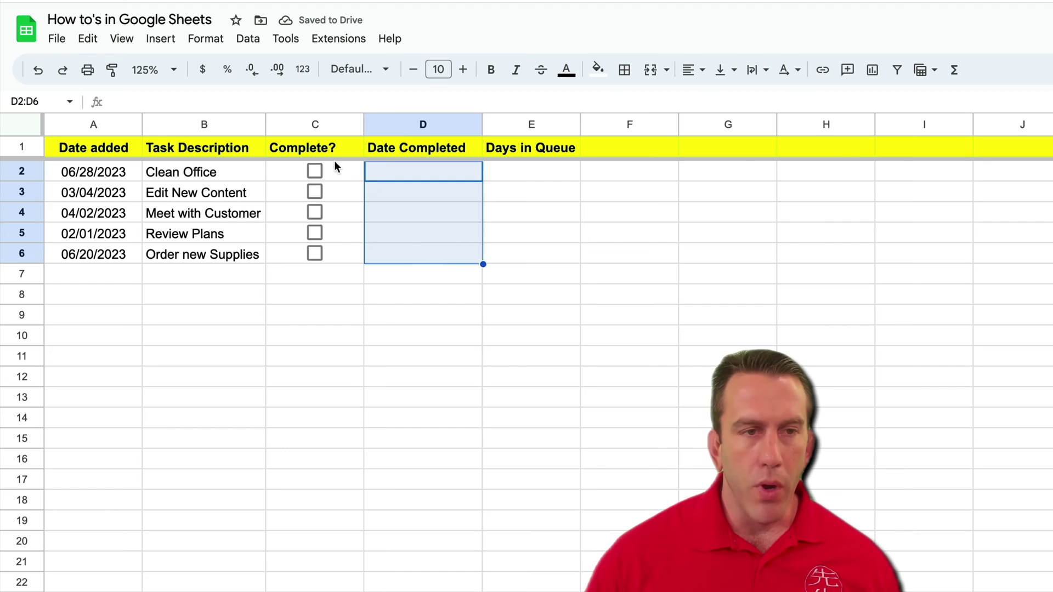
click(314, 170)
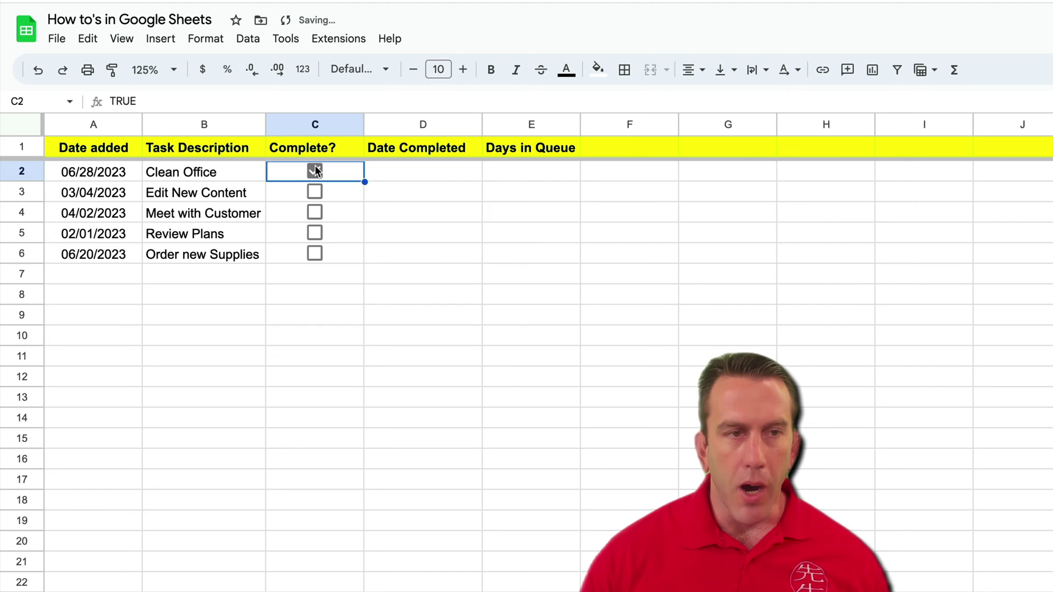
click(362, 213)
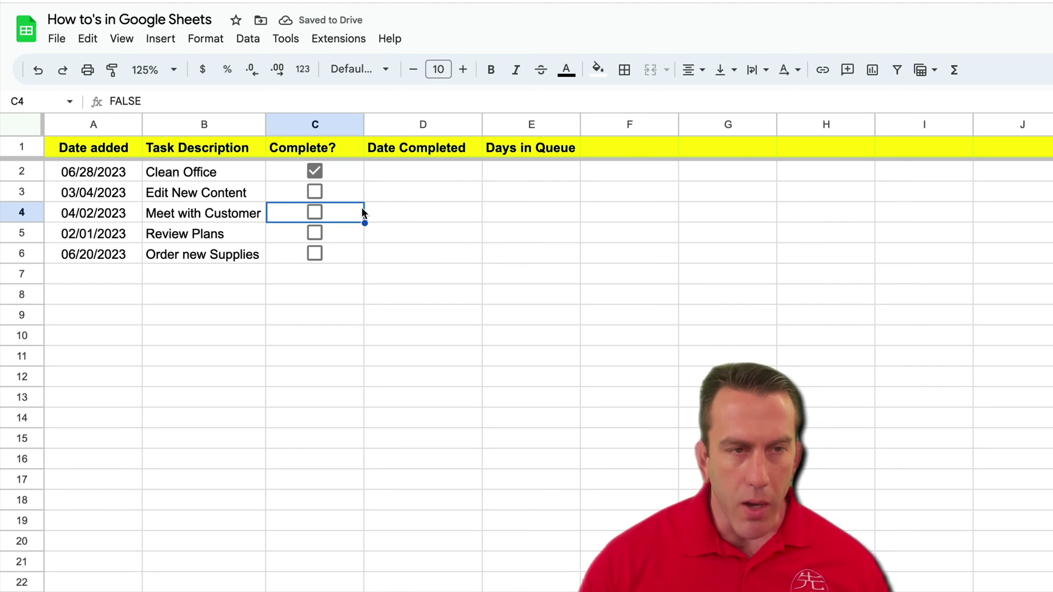
click(315, 172)
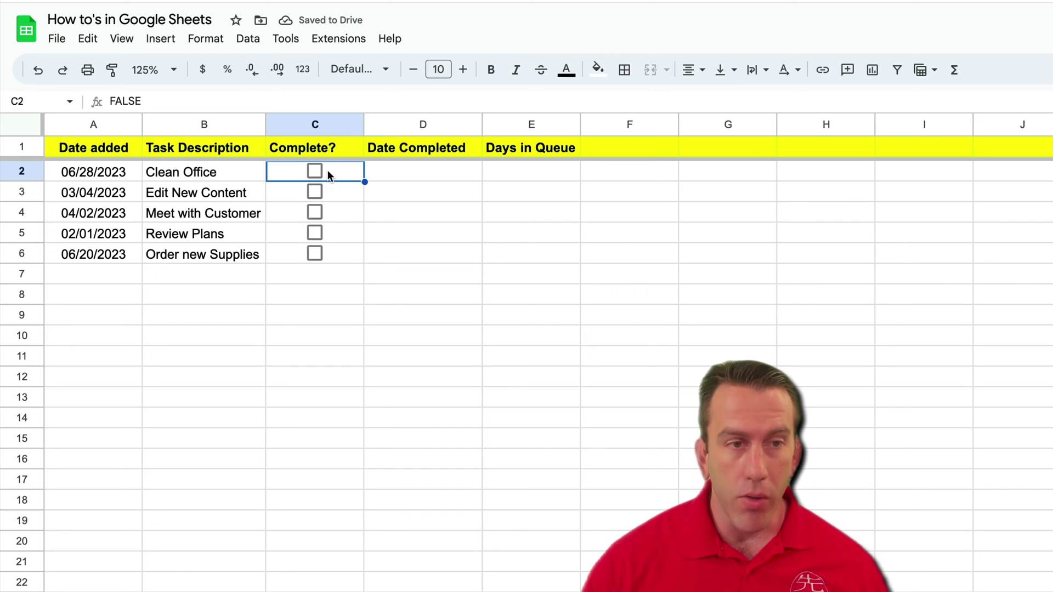
click(317, 172)
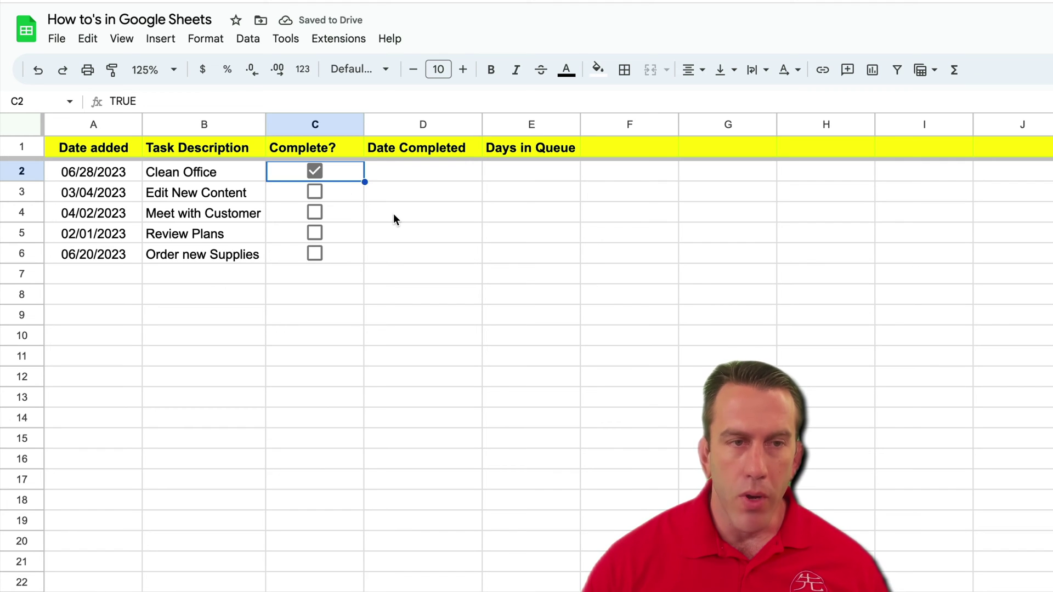
click(393, 213)
click(313, 172)
click(392, 174)
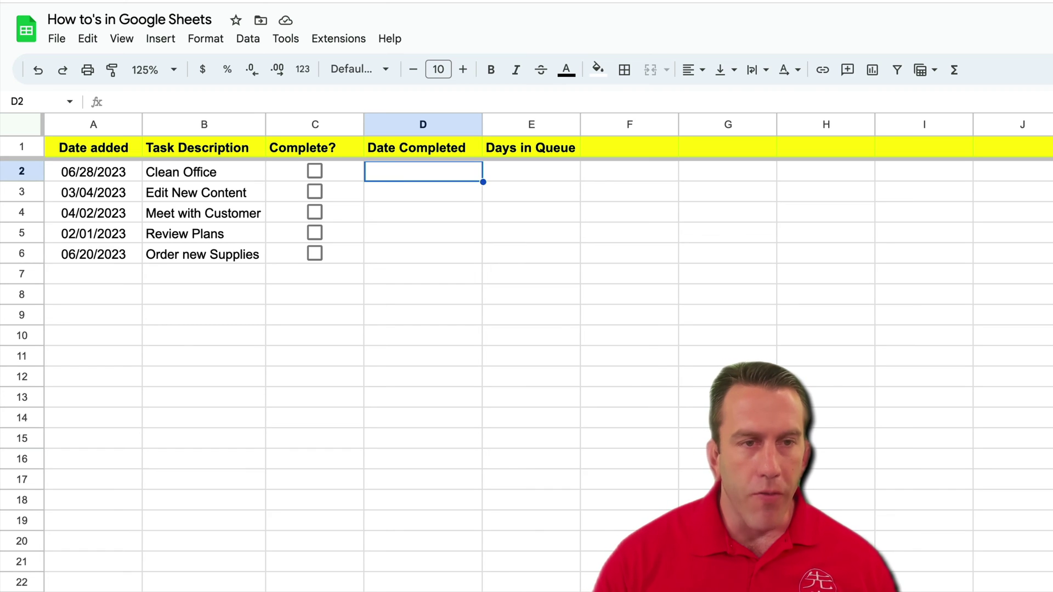
Step: Begin D2's formula with =IFS(C2=FALSE, "" so it returns blank while unticked
text(=)
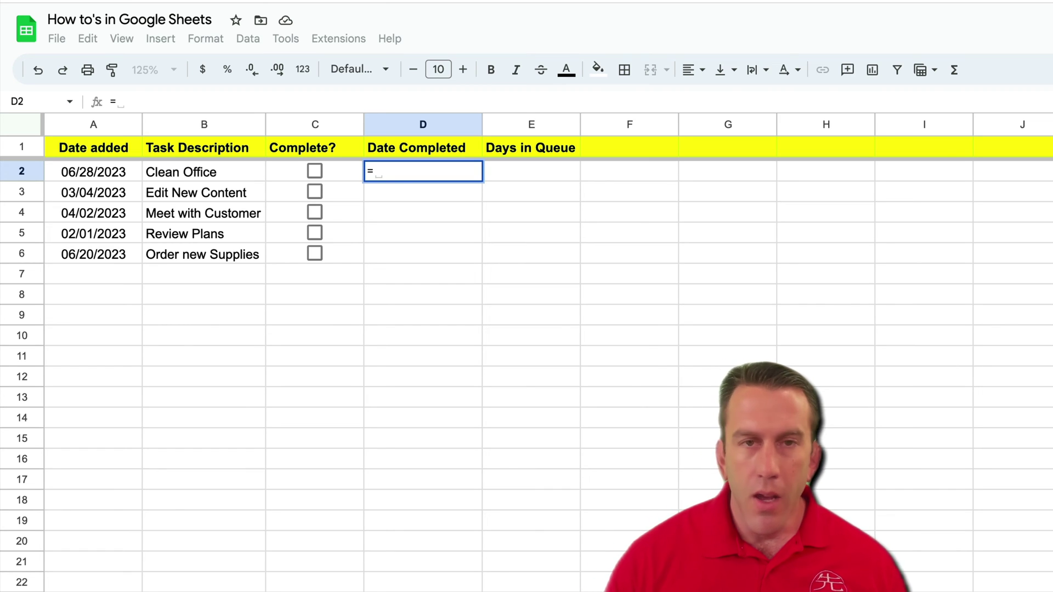
text(IFS)
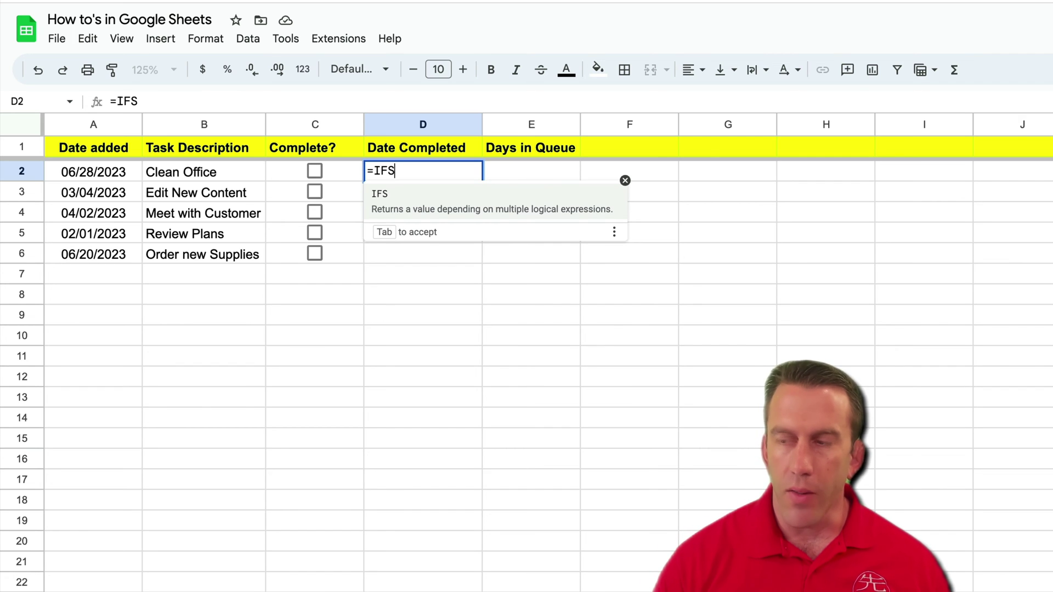
text(()
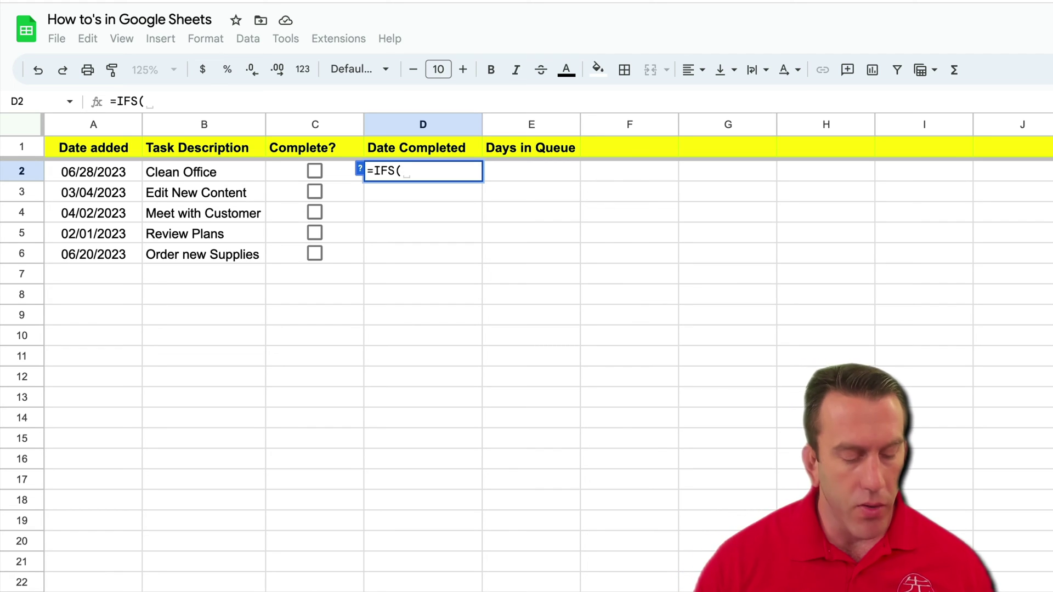
text(C2)
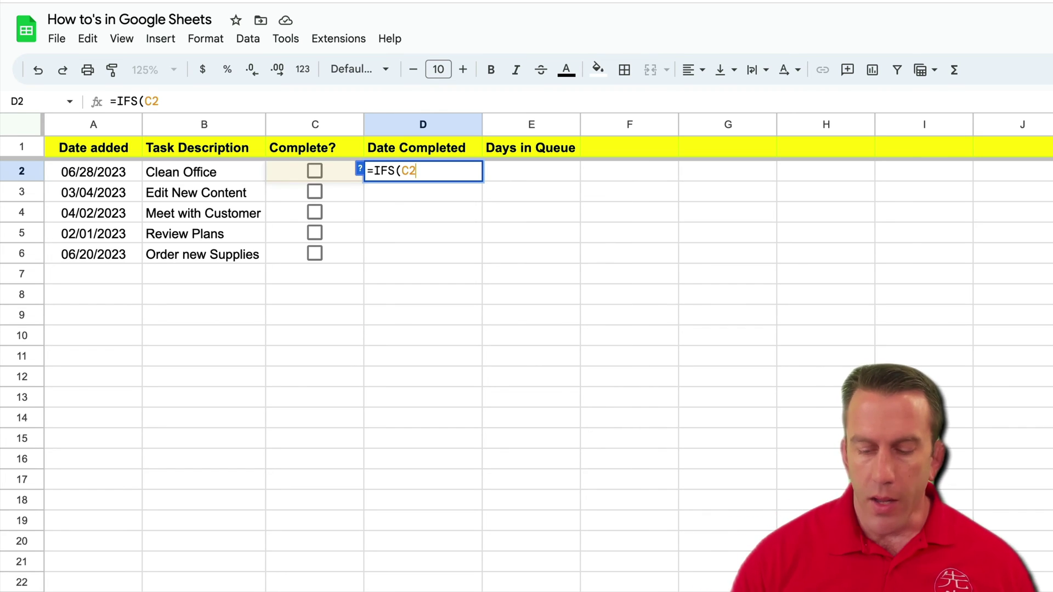
text(=)
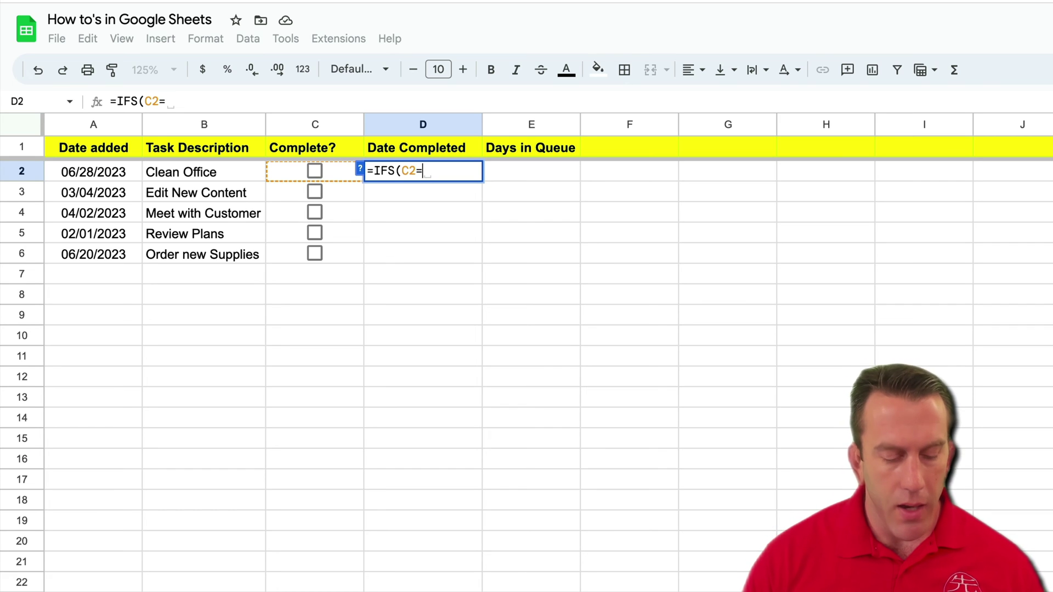
text(FALSE)
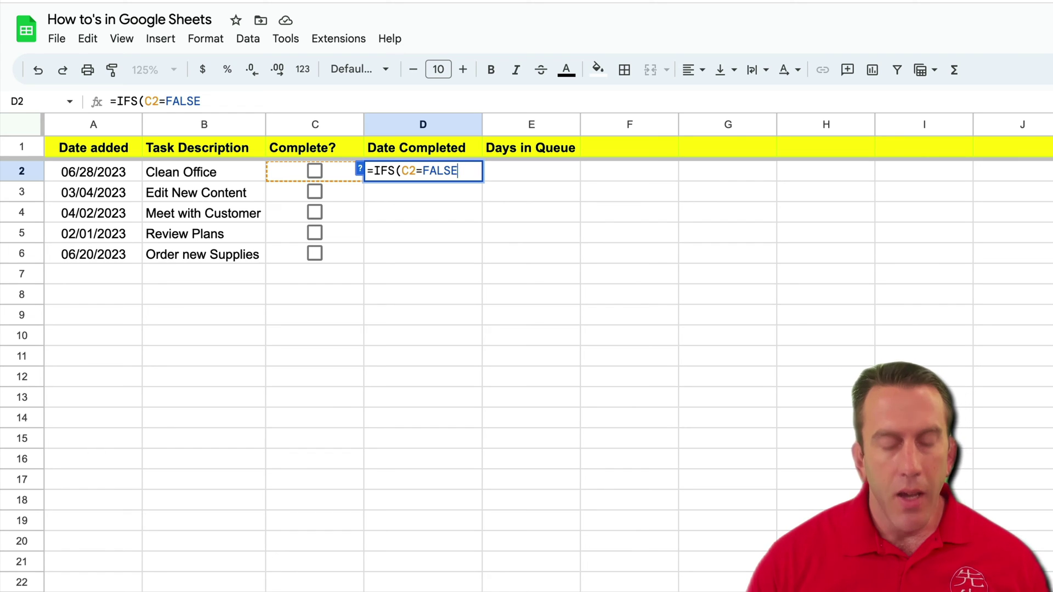
text(, )
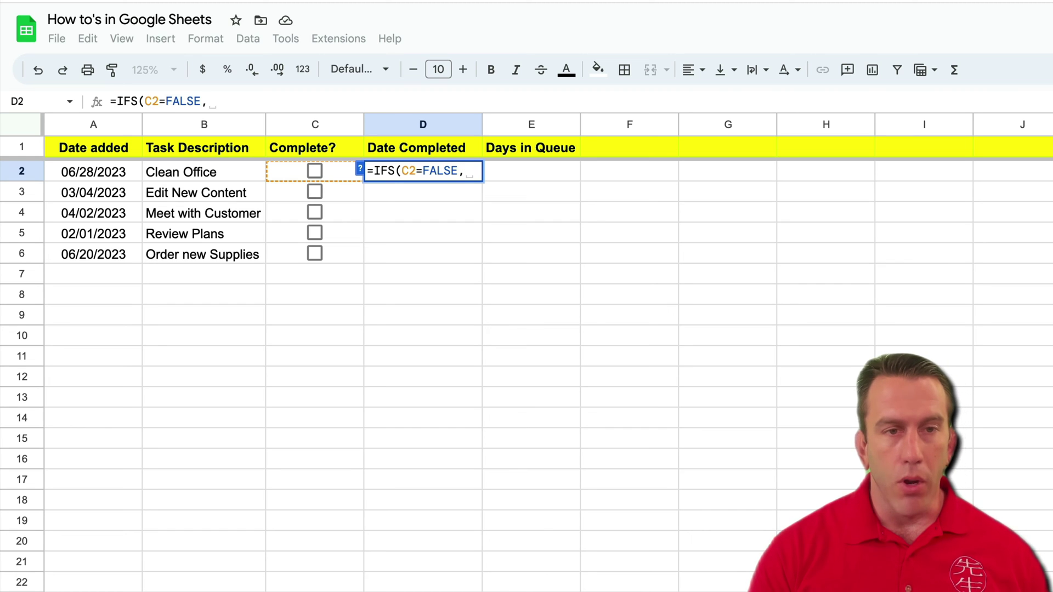
text("")
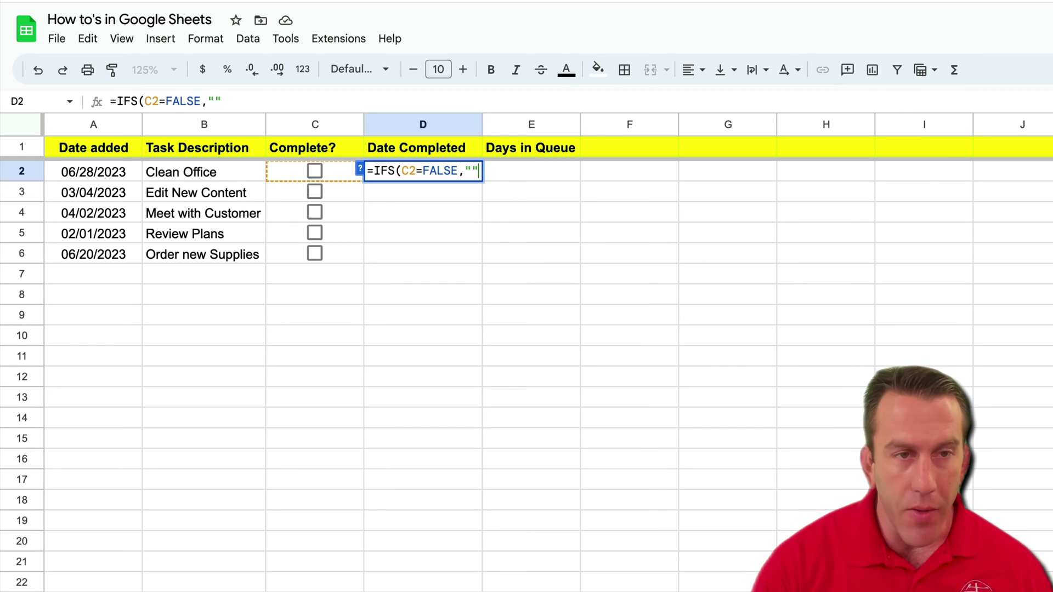
Step: Complete D2's formula as =IFS(C2=FALSE,"",D2="",NOW(),TRUE,D2) and commit it
text(,)
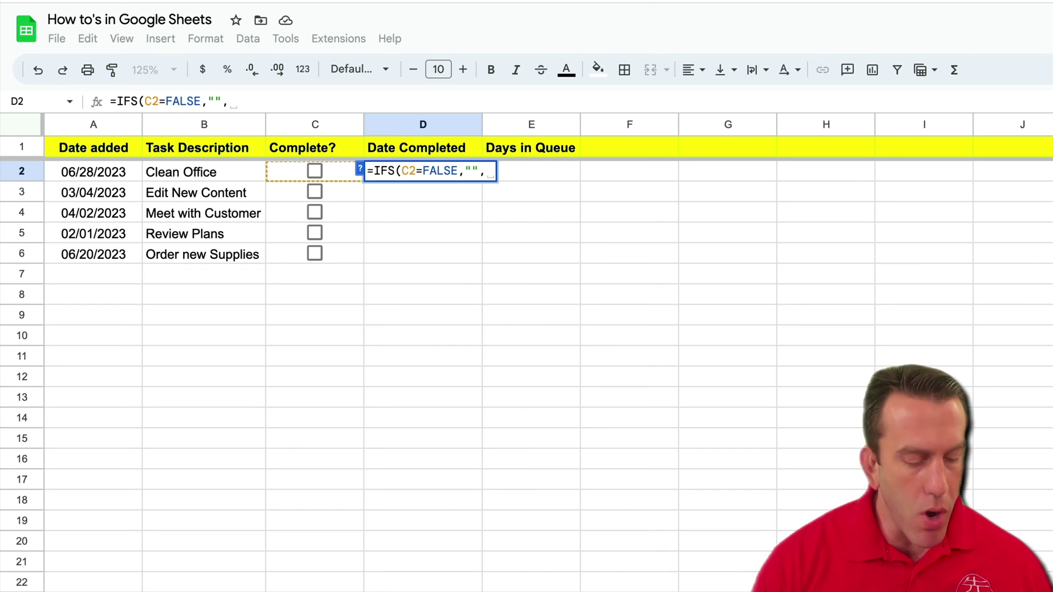
text(D)
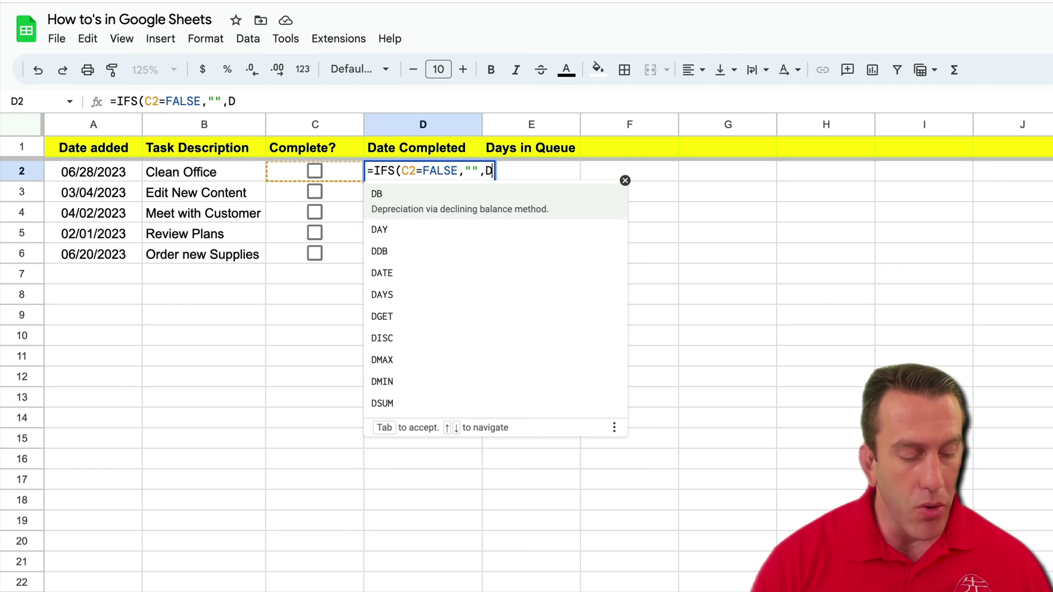
text(2)
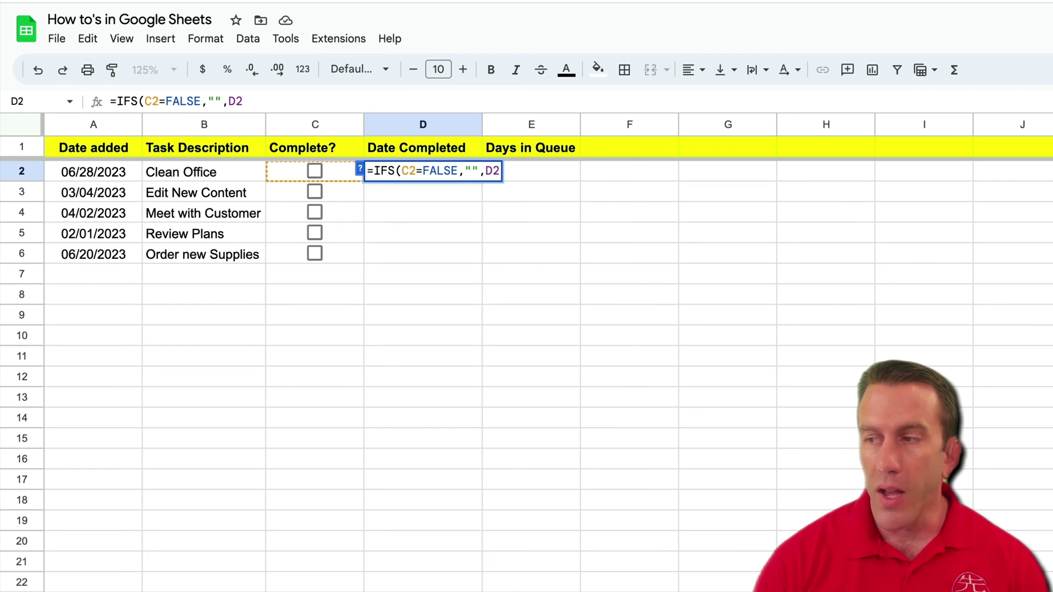
text(=)
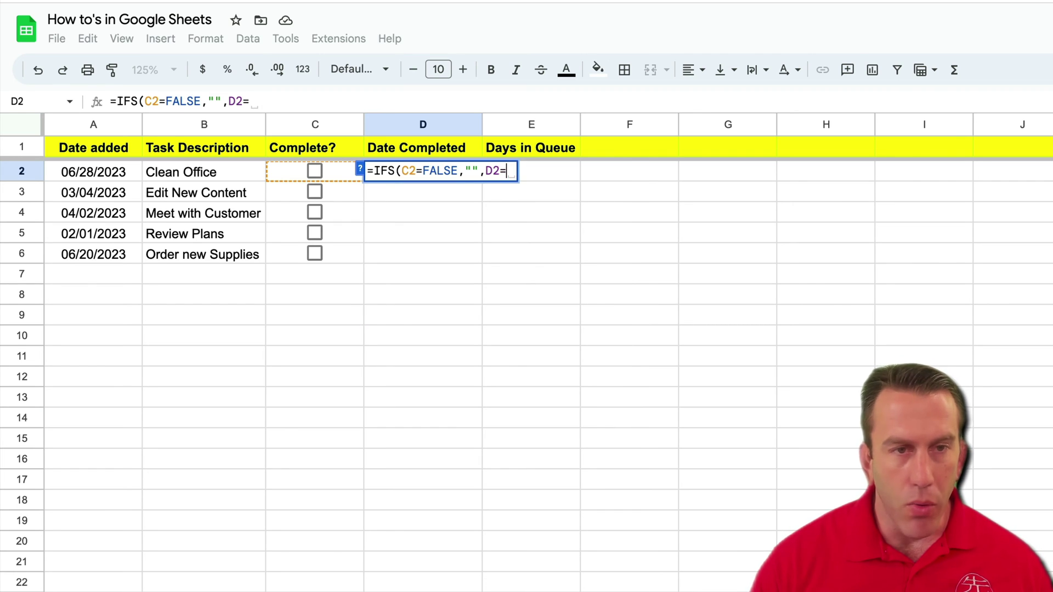
text("")
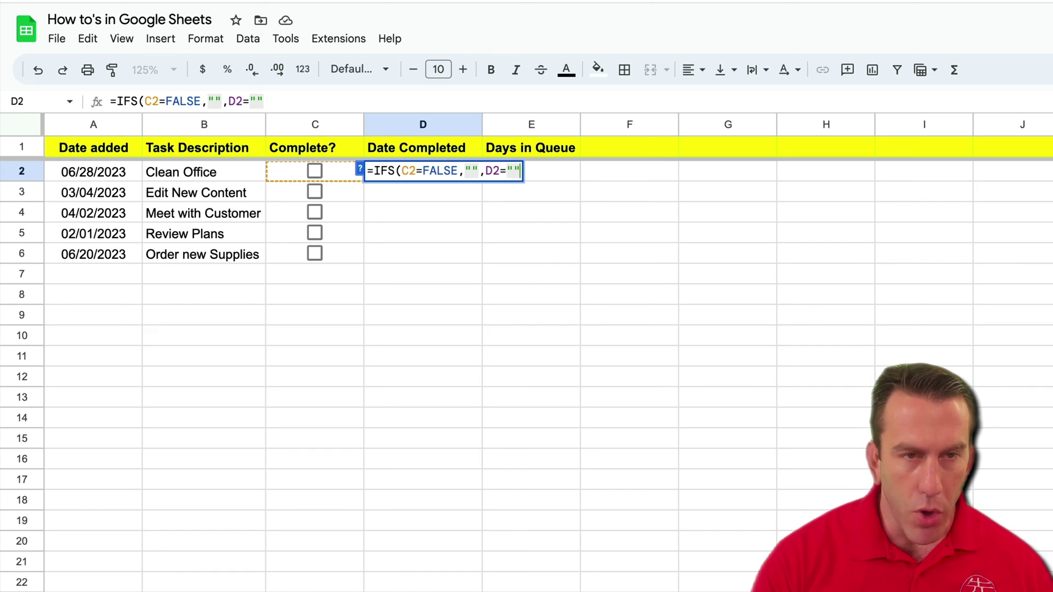
text(,NOW()
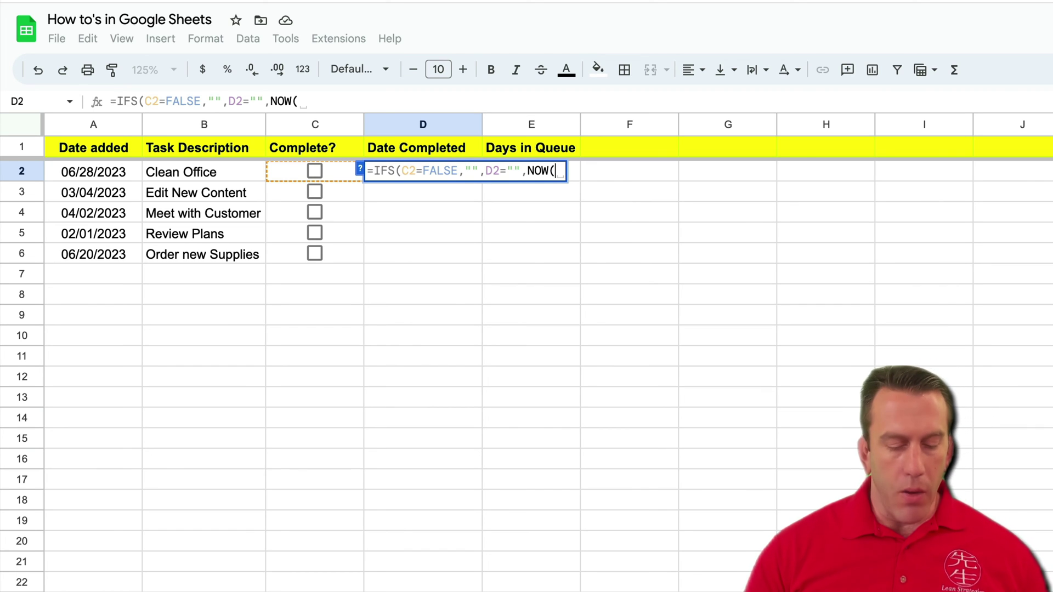
text())
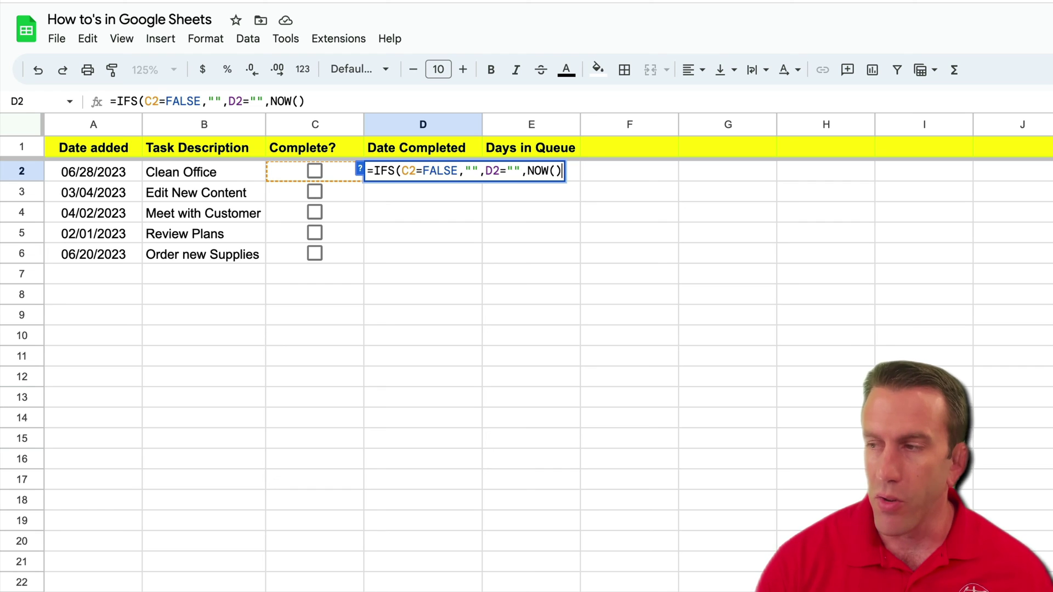
text(,T)
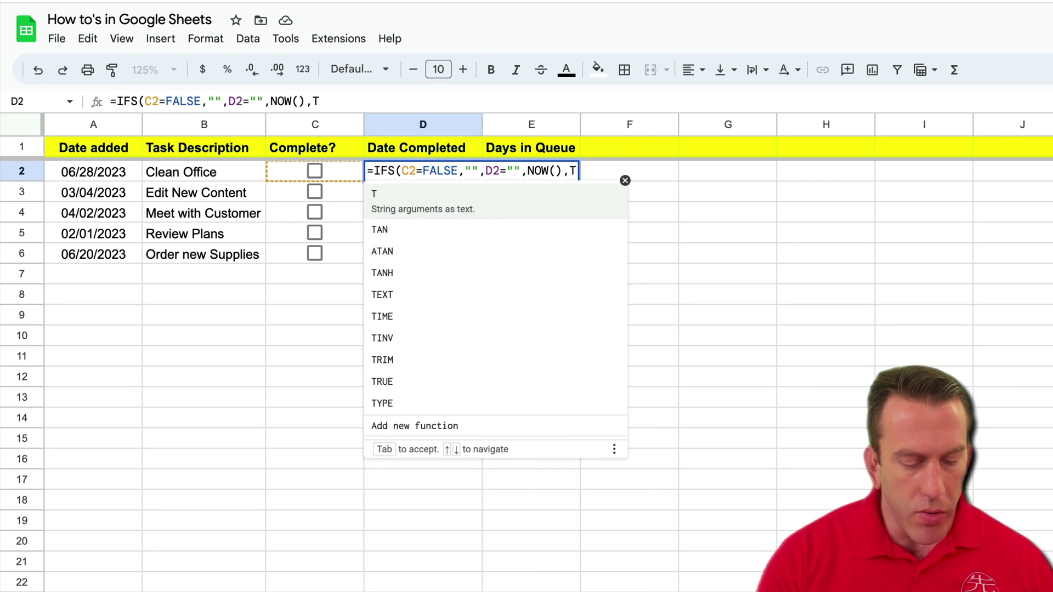
text(RUE)
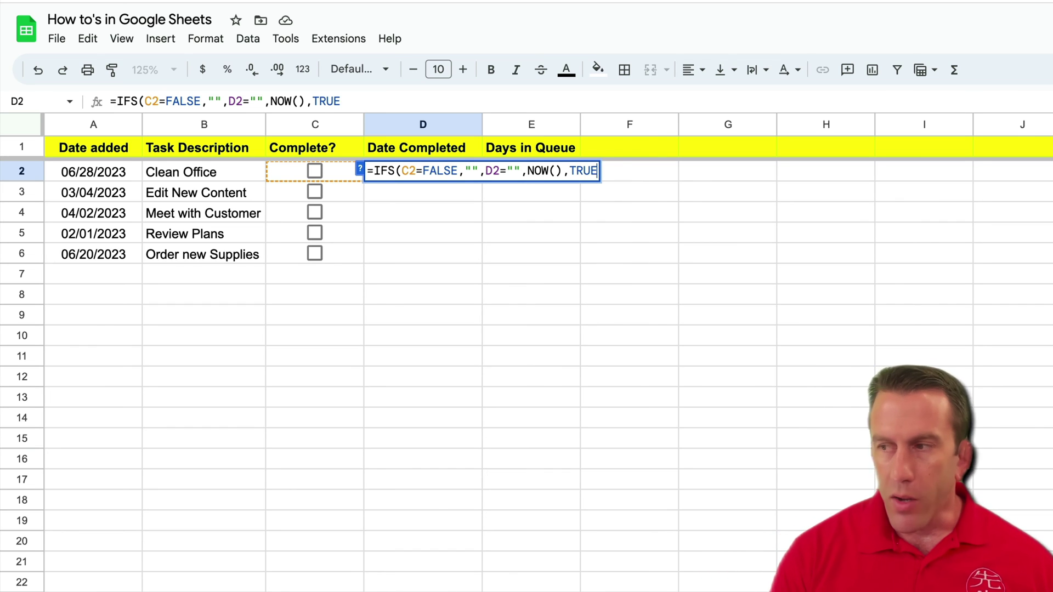
text(,D)
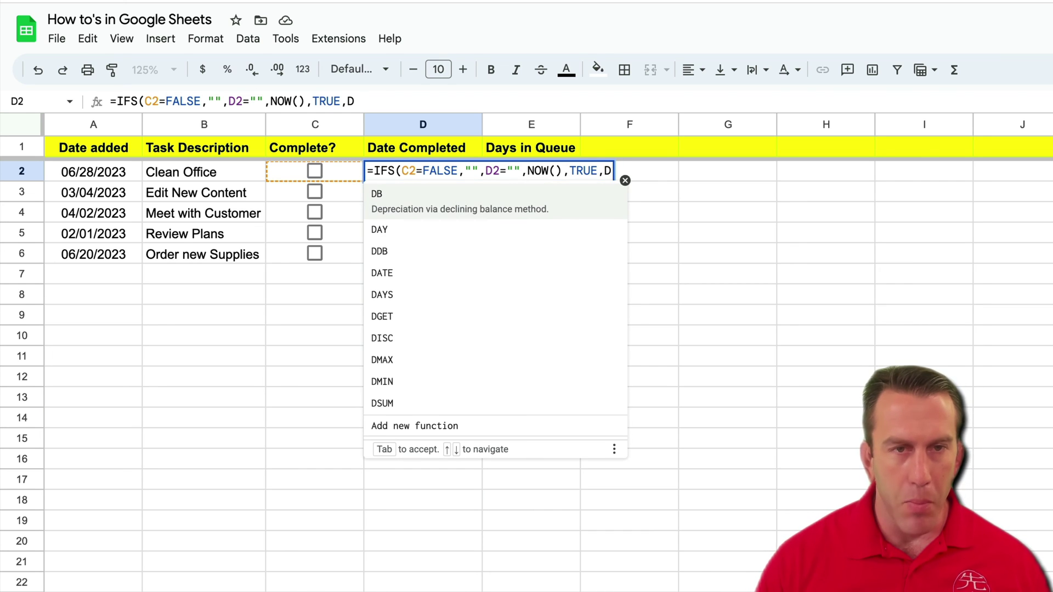
text(2)
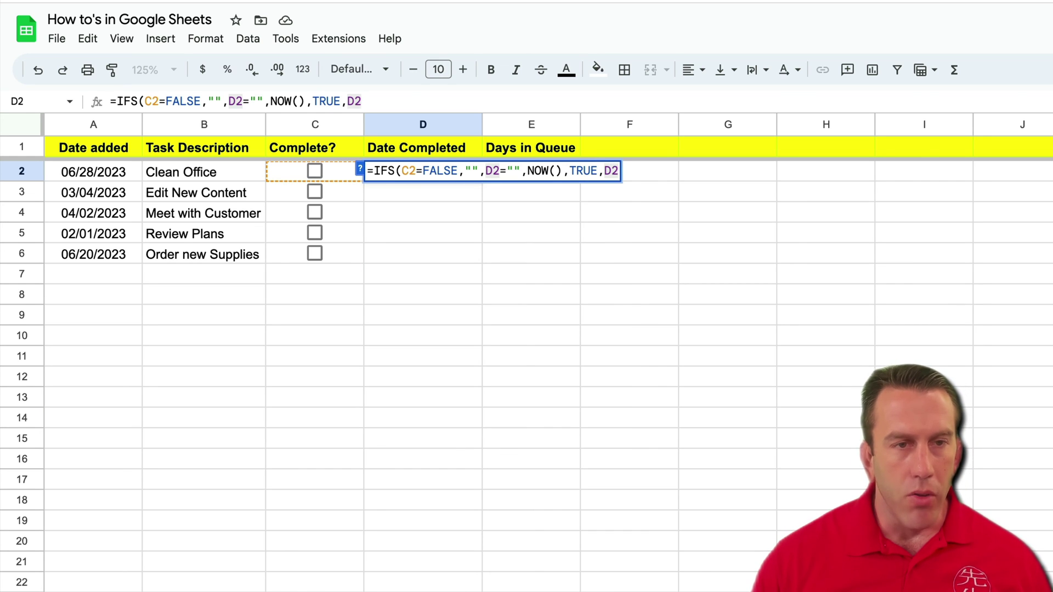
key(Return)
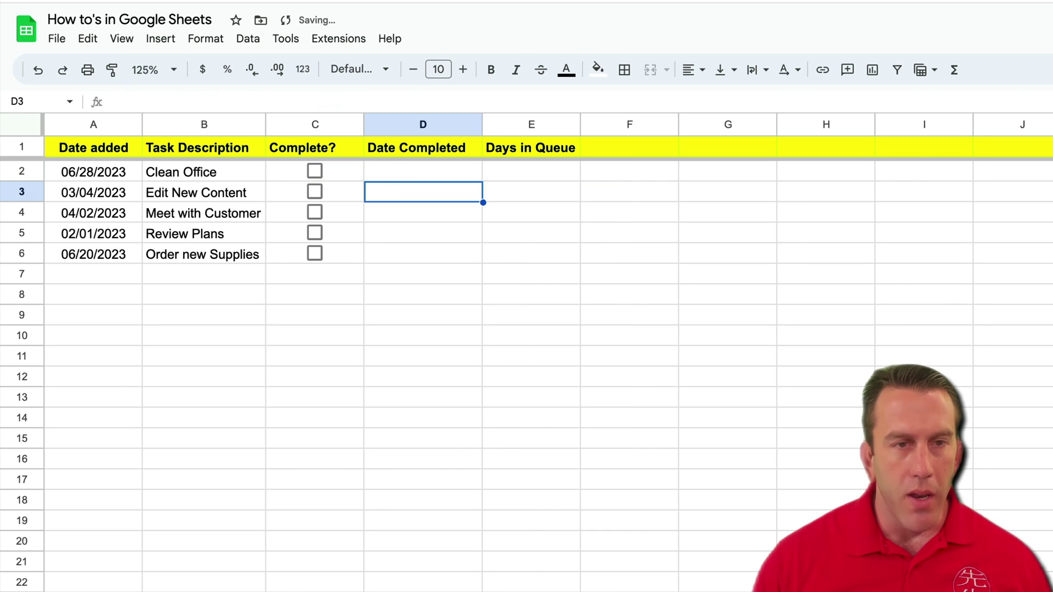
click(399, 170)
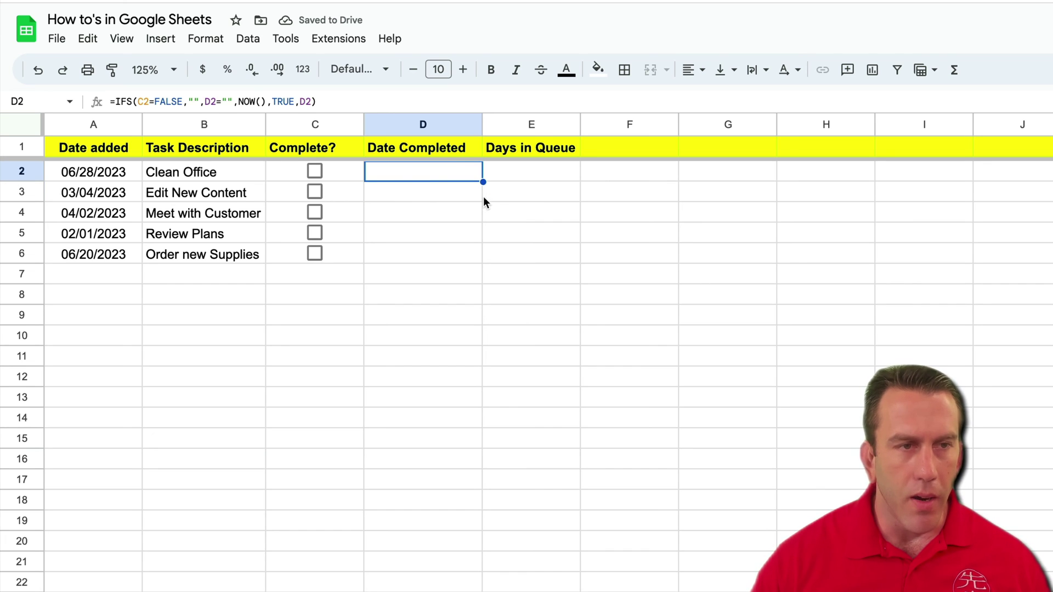
Step: Fill the D2 formula down to D6 and tick Clean Office, producing a #REF! error
drag(483, 182, 483, 259)
click(510, 242)
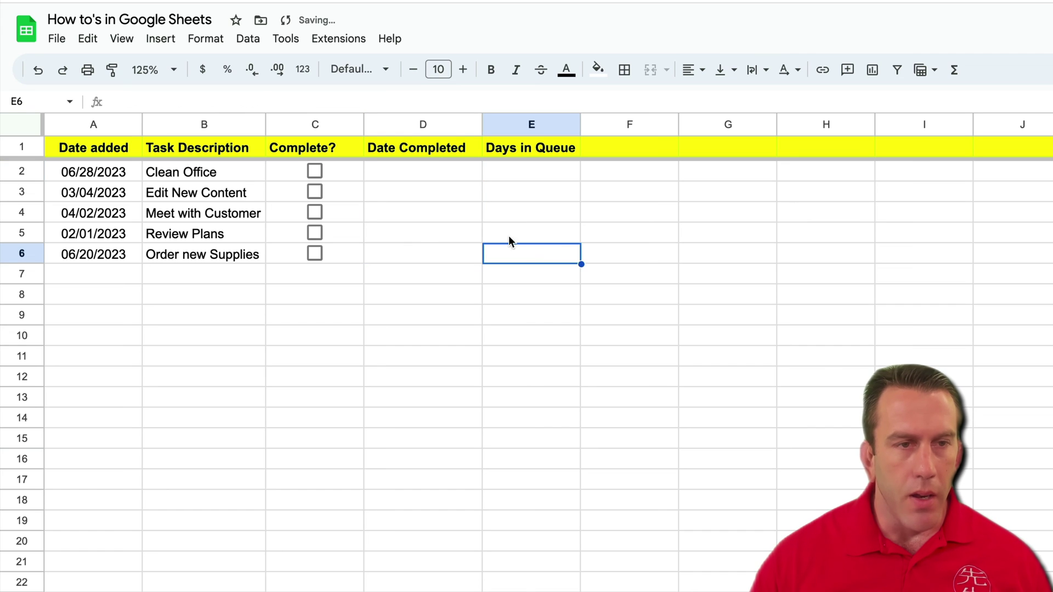
click(317, 169)
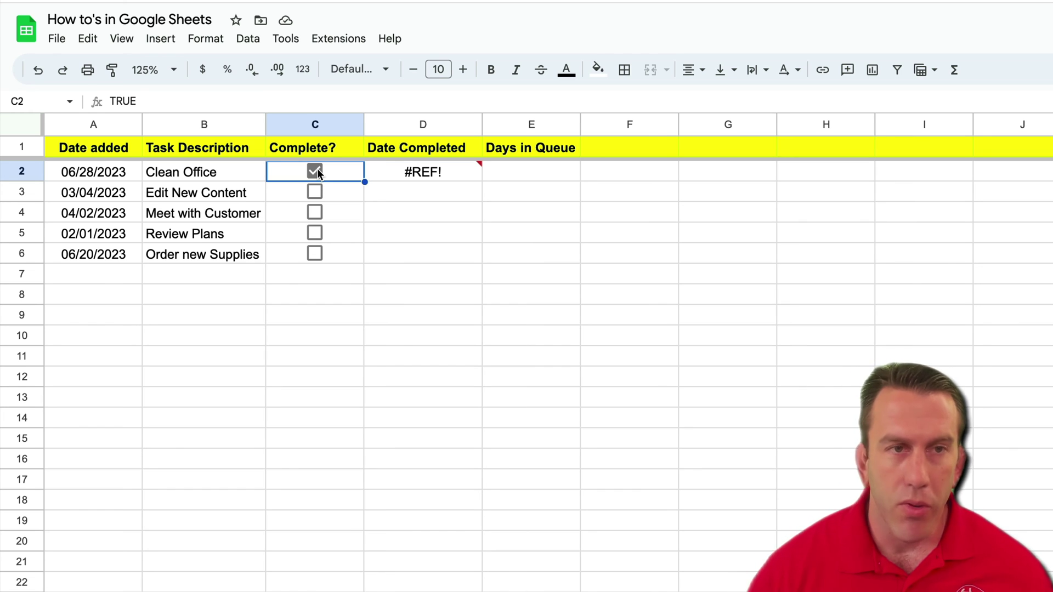
Step: Turn on iterative calculation in the spreadsheet's Calculation settings and save, so D2 shows 12/30/1899
click(390, 172)
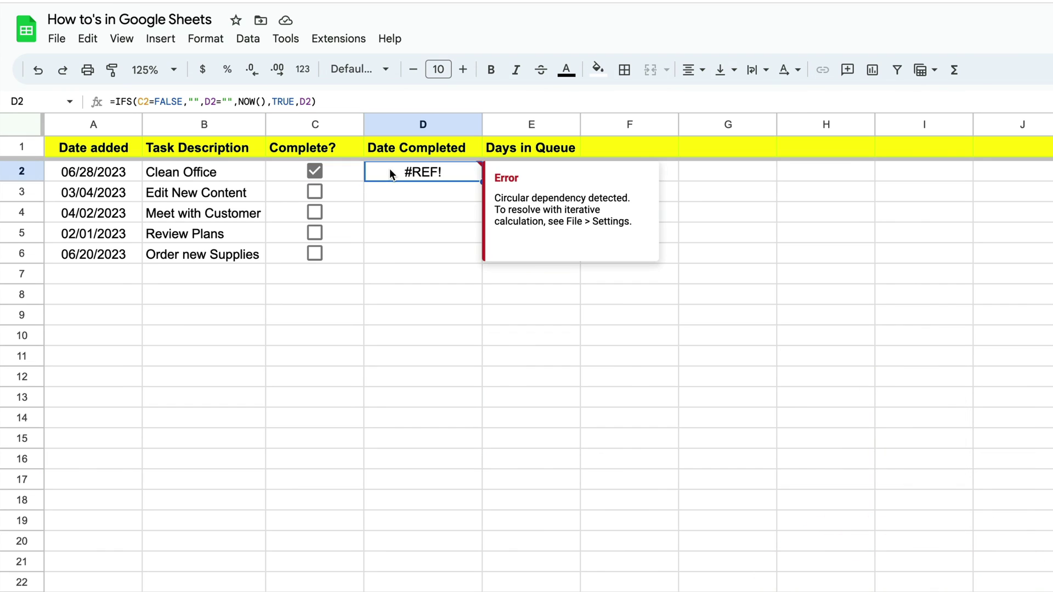
click(56, 39)
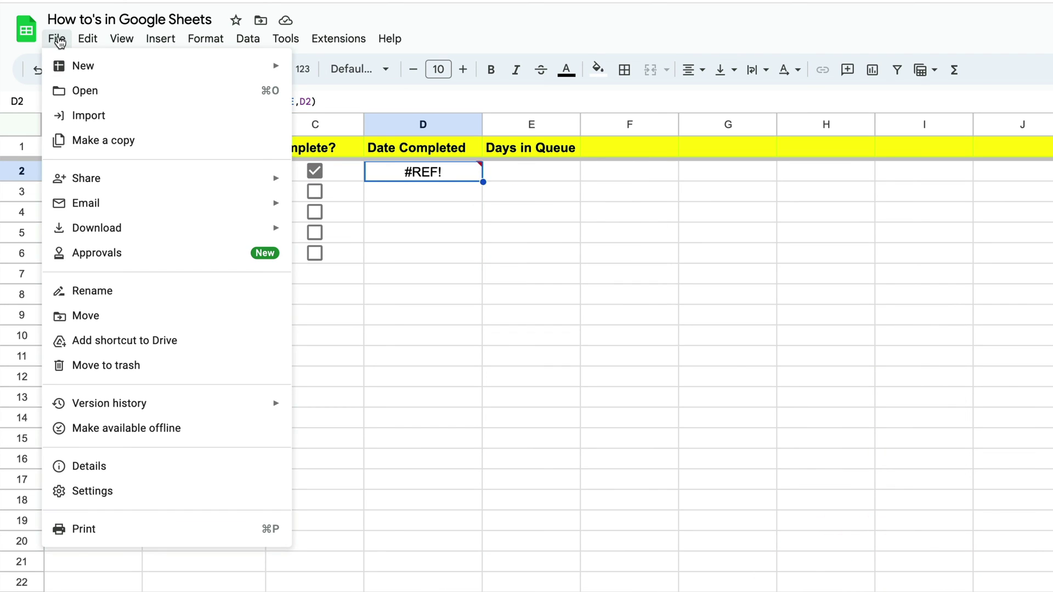
click(130, 489)
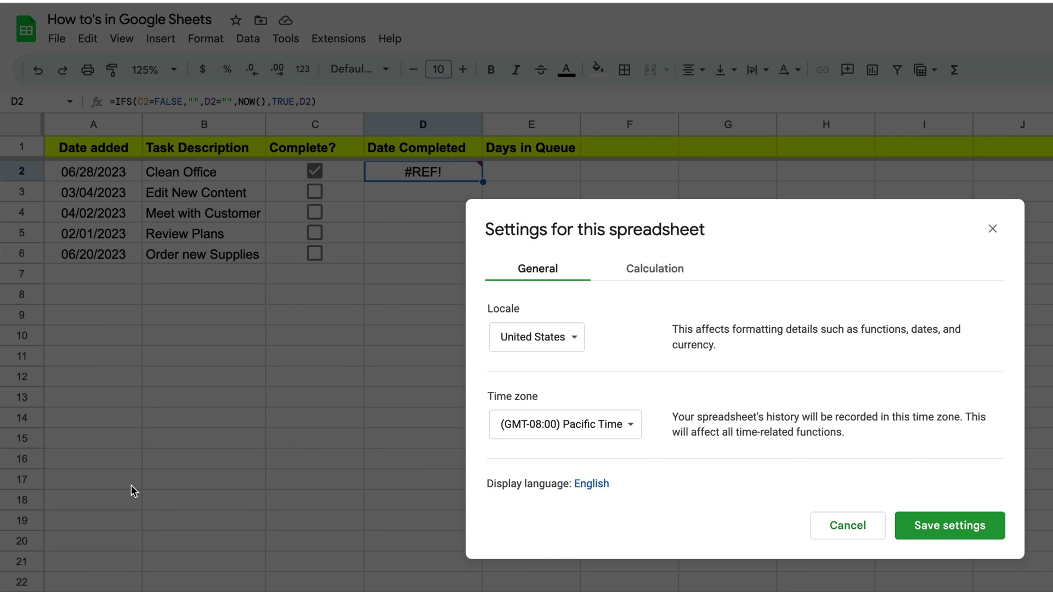
click(647, 270)
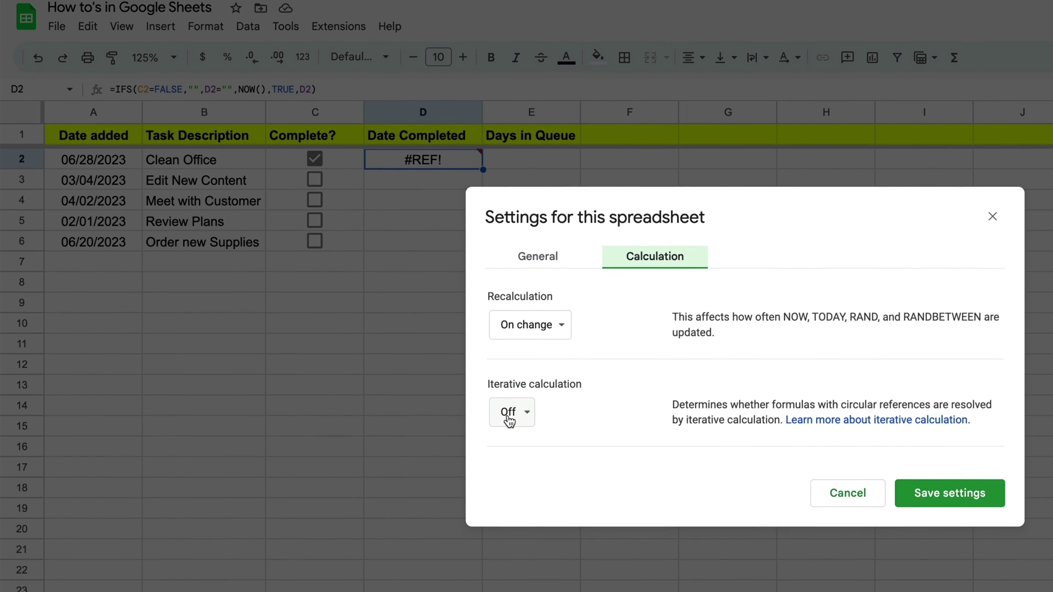
click(509, 425)
click(518, 371)
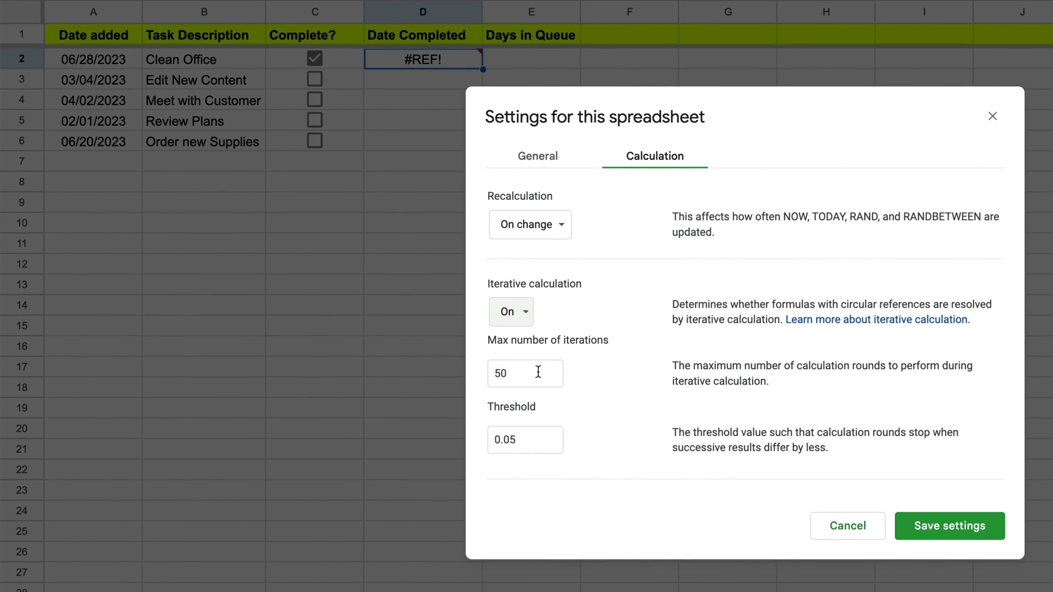
click(948, 509)
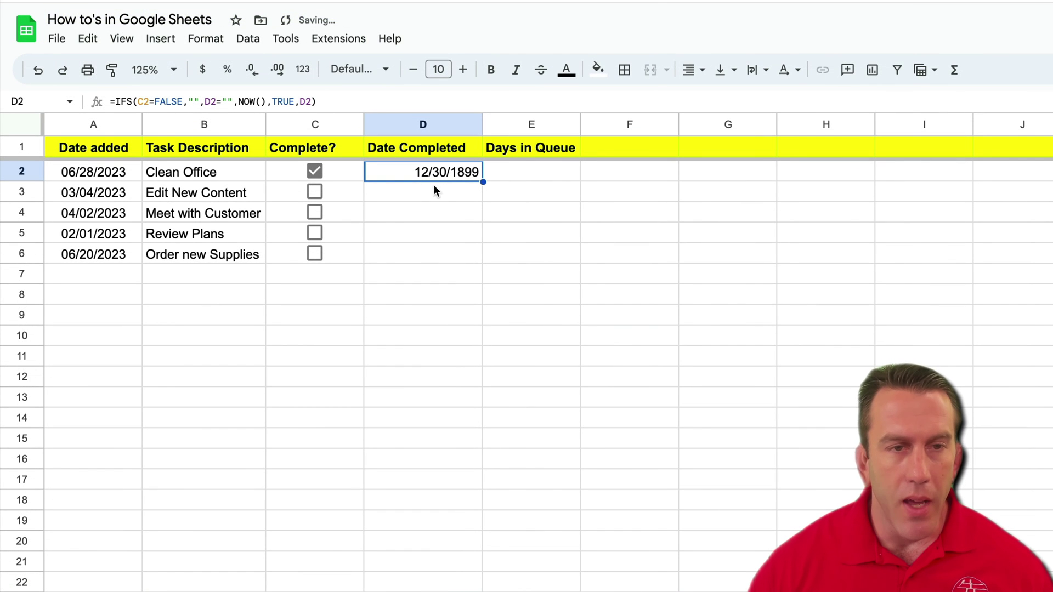
Step: Fill the Date Completed formula down to D6 and tick four tasks to test it
drag(483, 181, 480, 259)
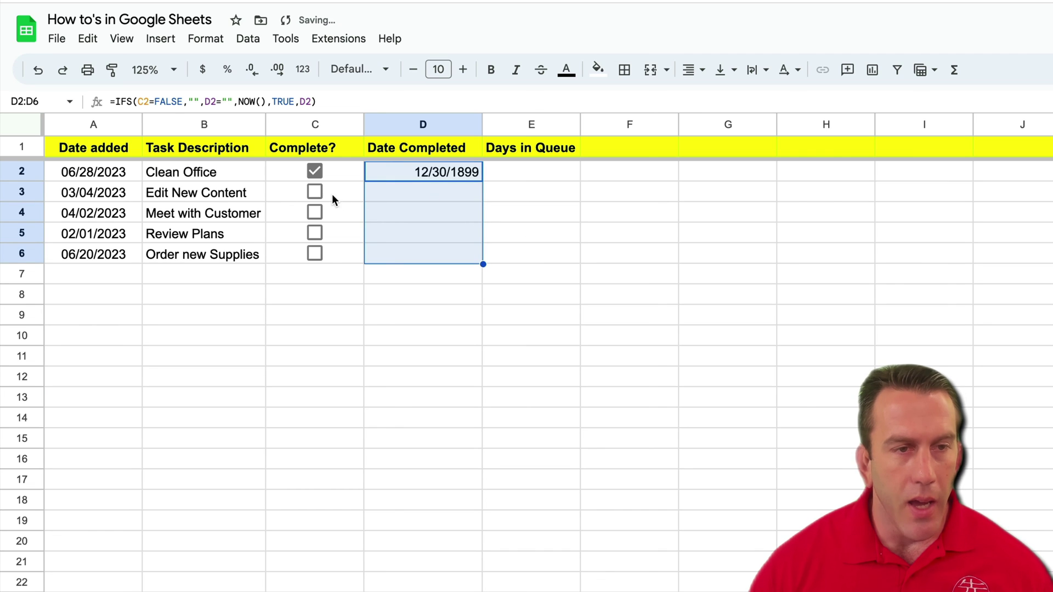
click(317, 190)
click(317, 211)
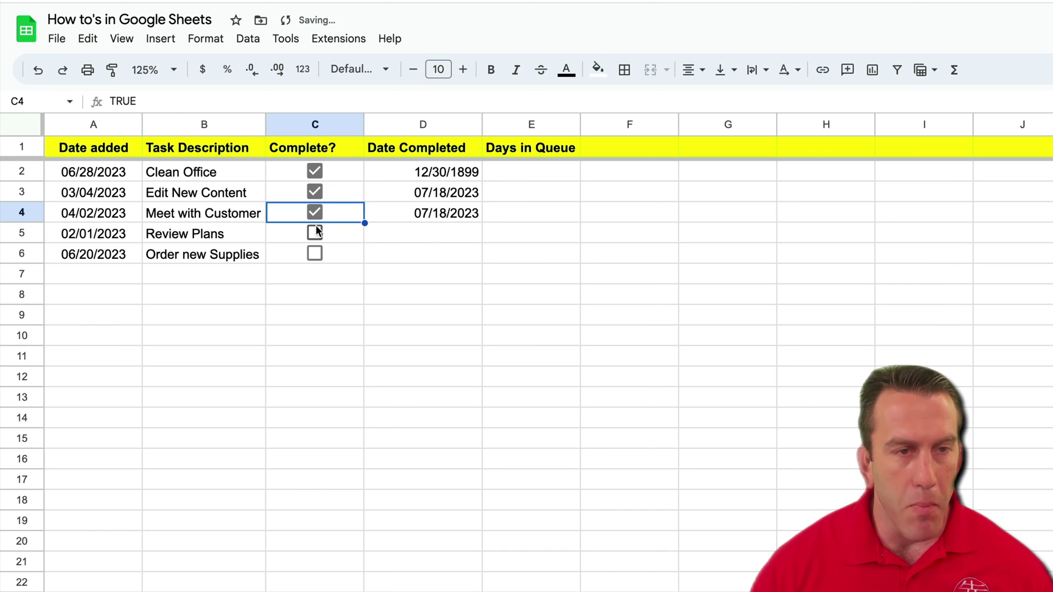
click(314, 231)
click(314, 252)
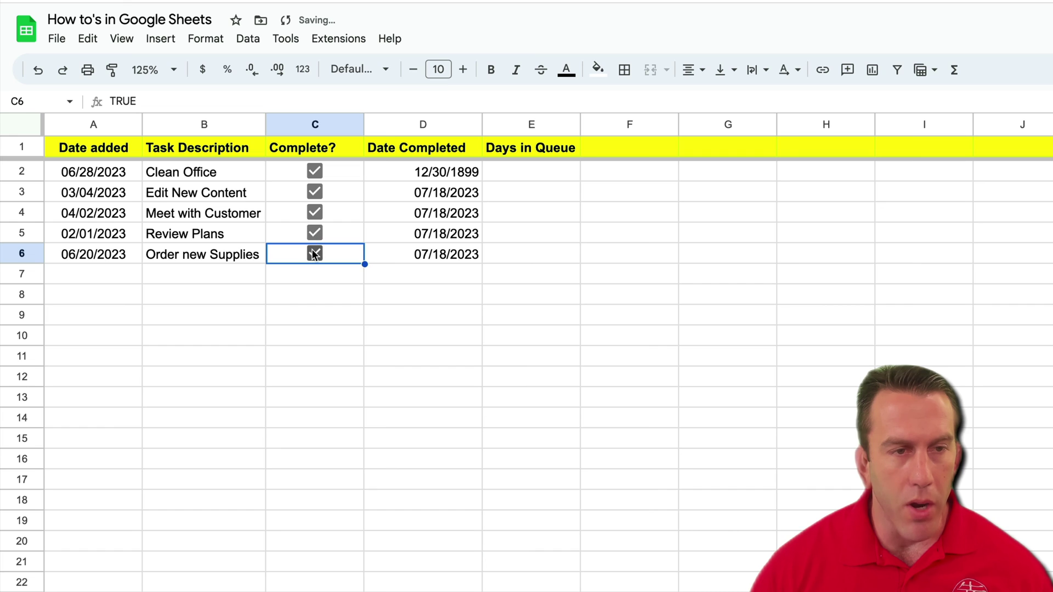
Step: Untick all five task checkboxes, then check the completion formulas in D4 and D2
click(314, 251)
click(315, 230)
click(315, 212)
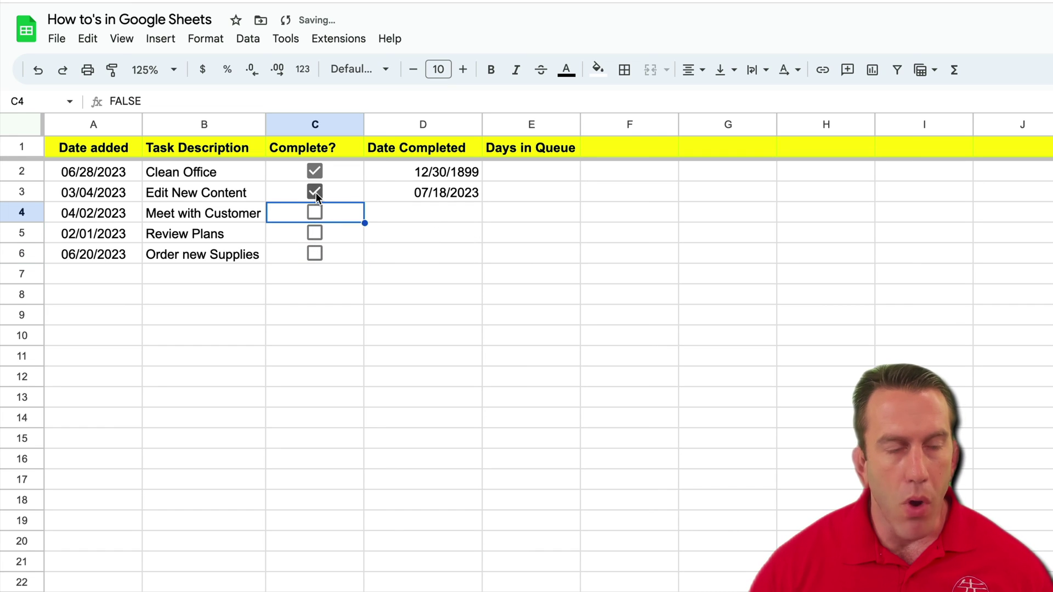
click(314, 192)
click(316, 172)
click(416, 210)
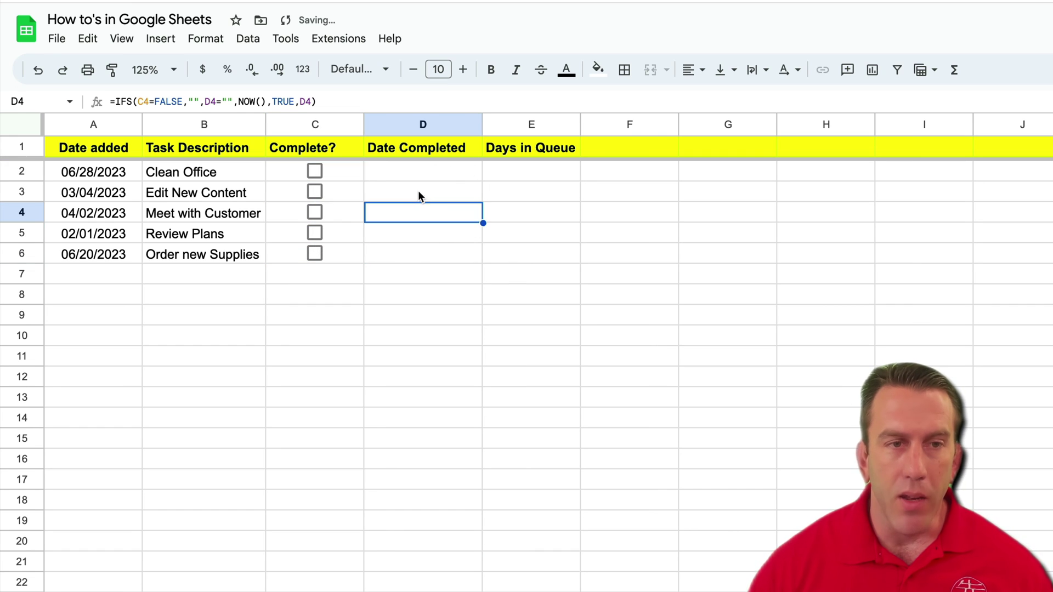
click(420, 173)
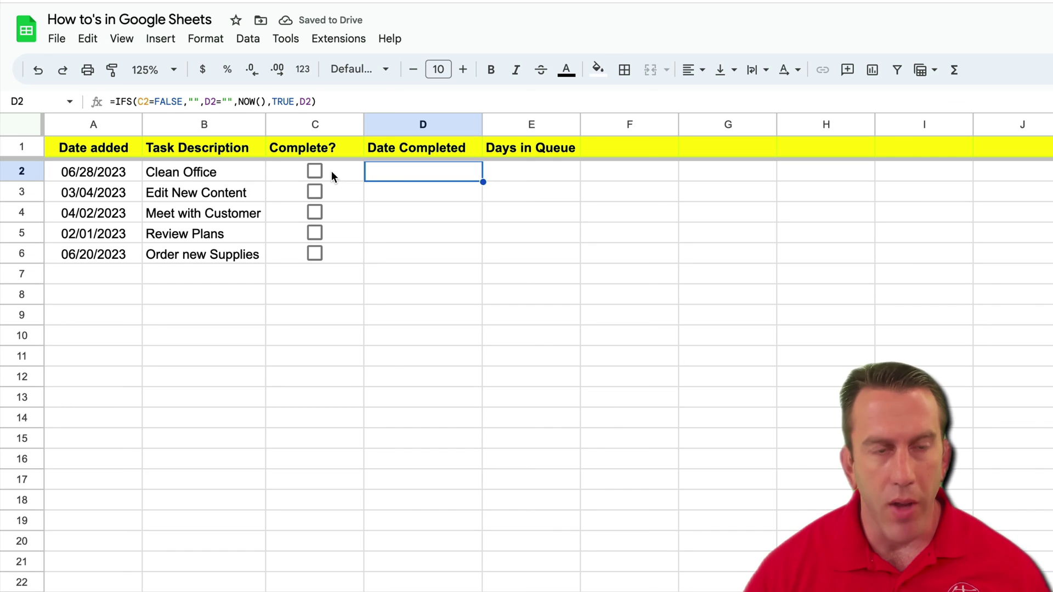
Step: Format the Date Completed column D as Date time
click(405, 128)
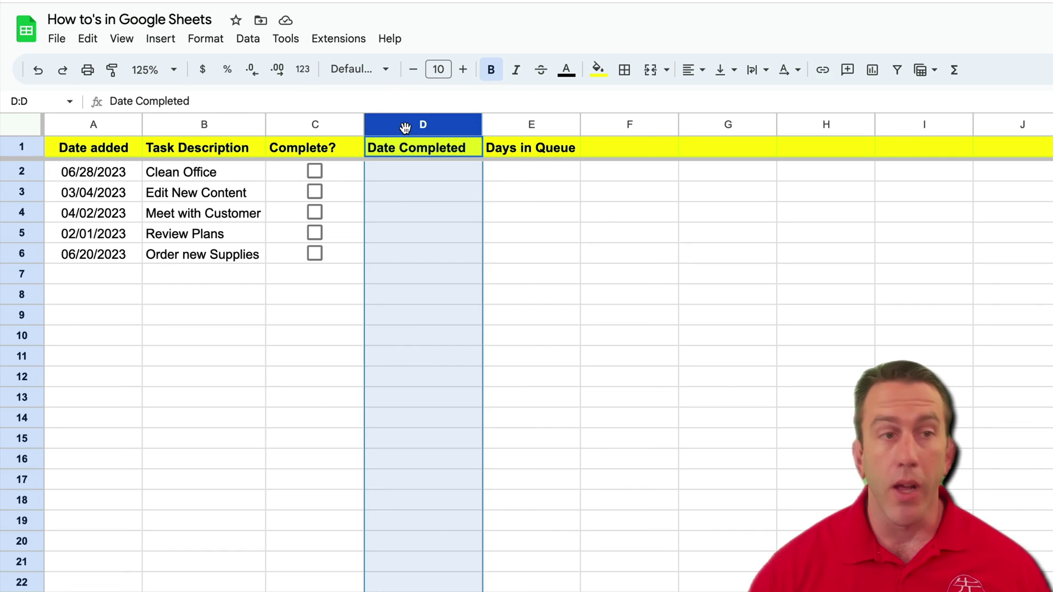
click(203, 39)
mouse_move(240, 103)
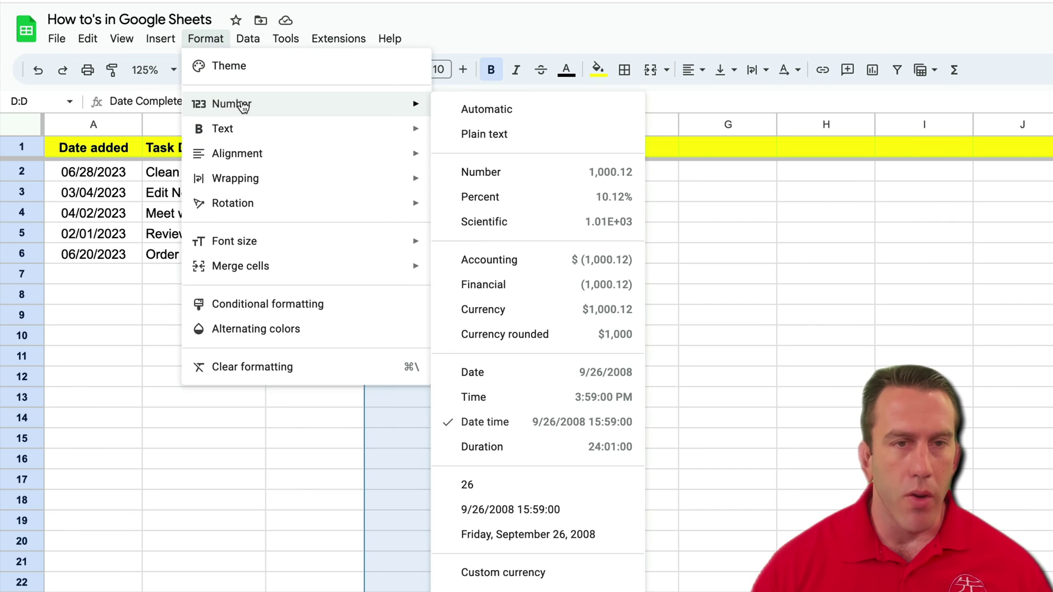
click(536, 424)
click(591, 395)
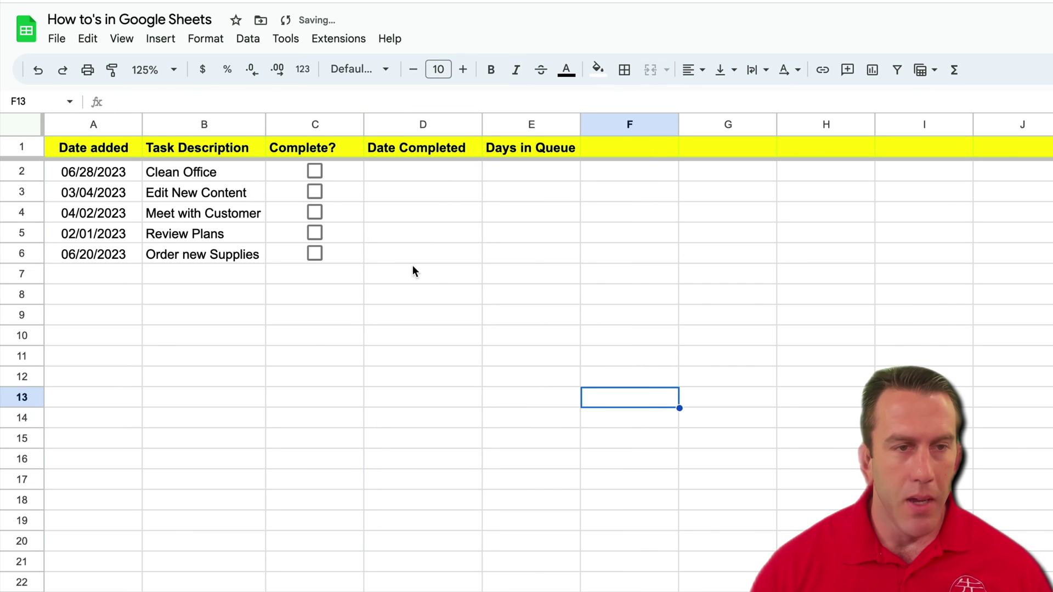
Step: Tick all five tasks, from Clean Office to Order new Supplies, to stamp completion times
click(315, 171)
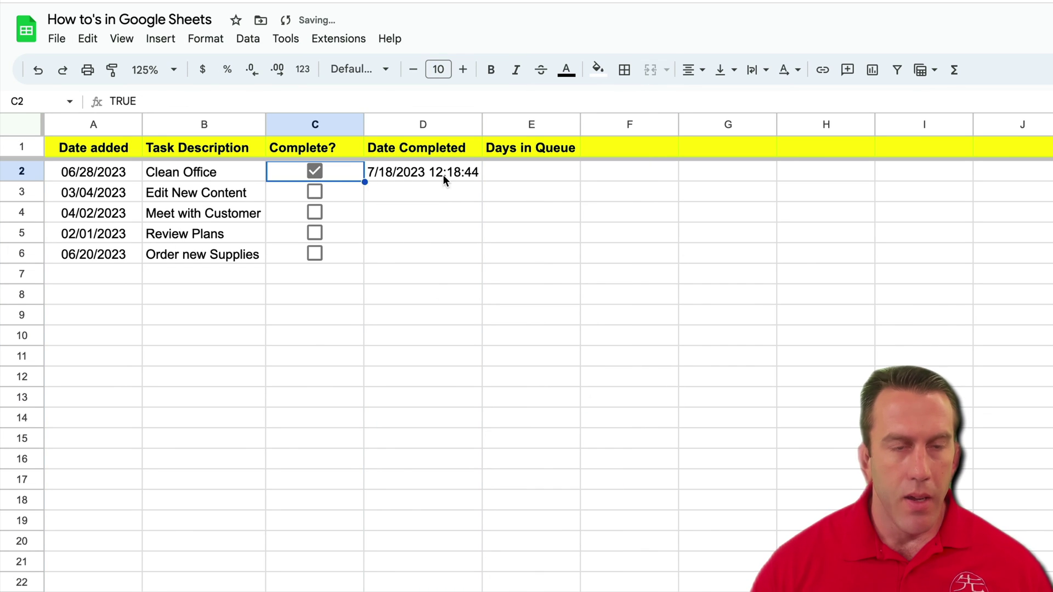
click(314, 192)
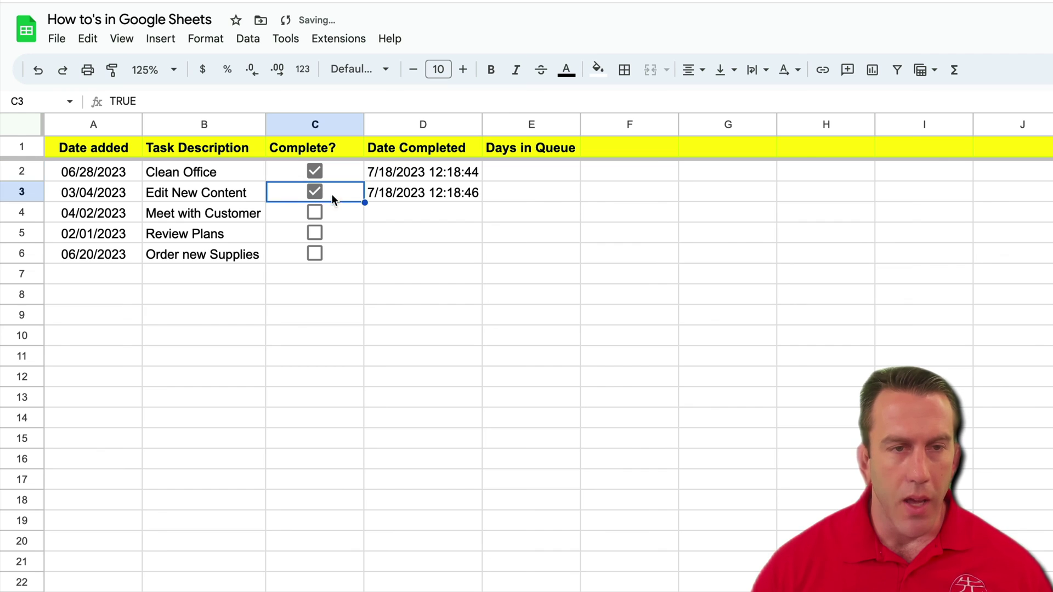
click(315, 212)
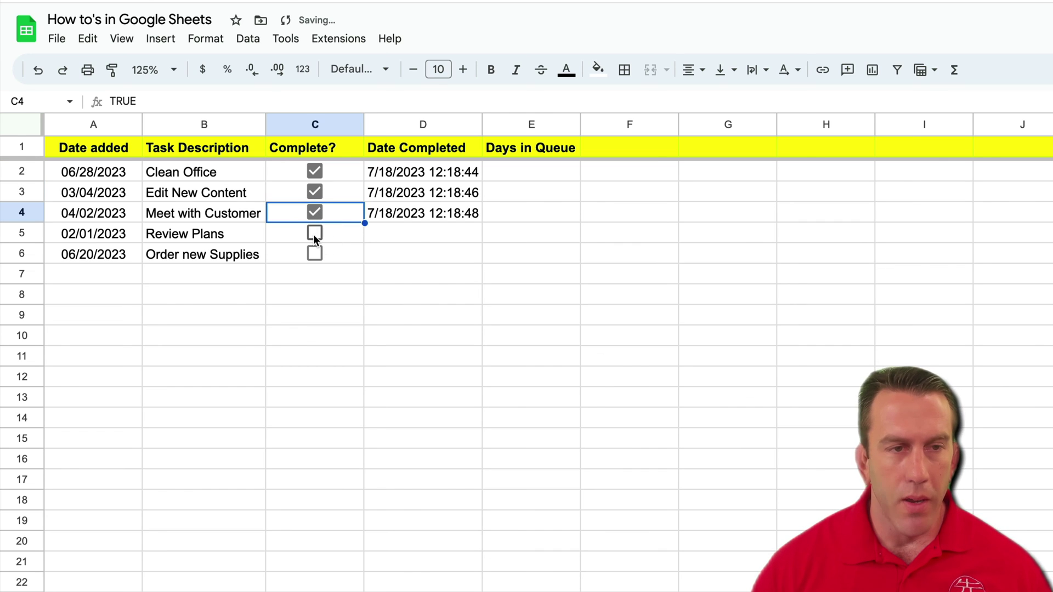
click(314, 235)
click(311, 251)
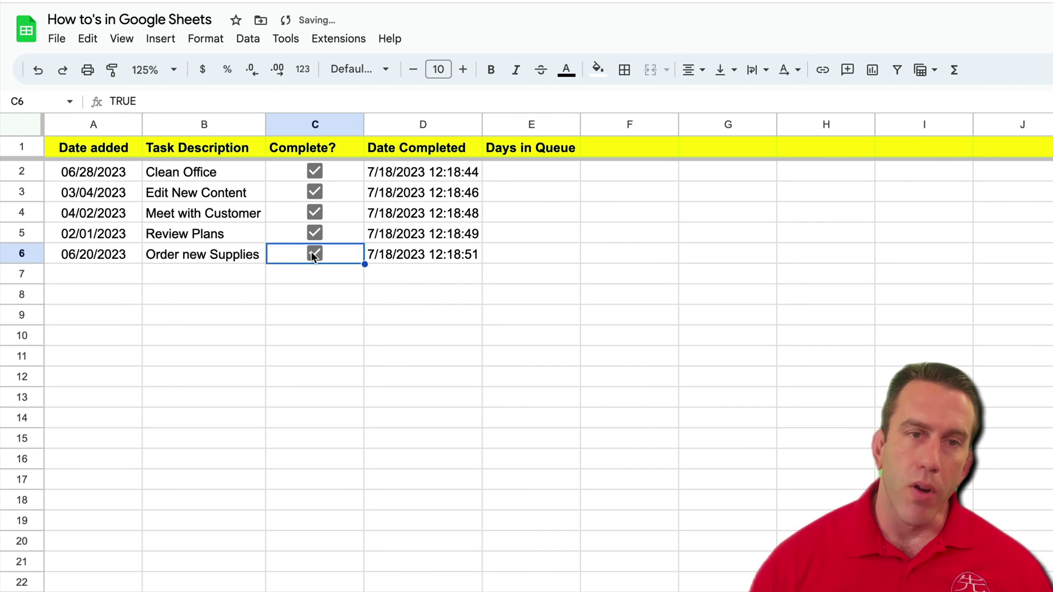
click(522, 297)
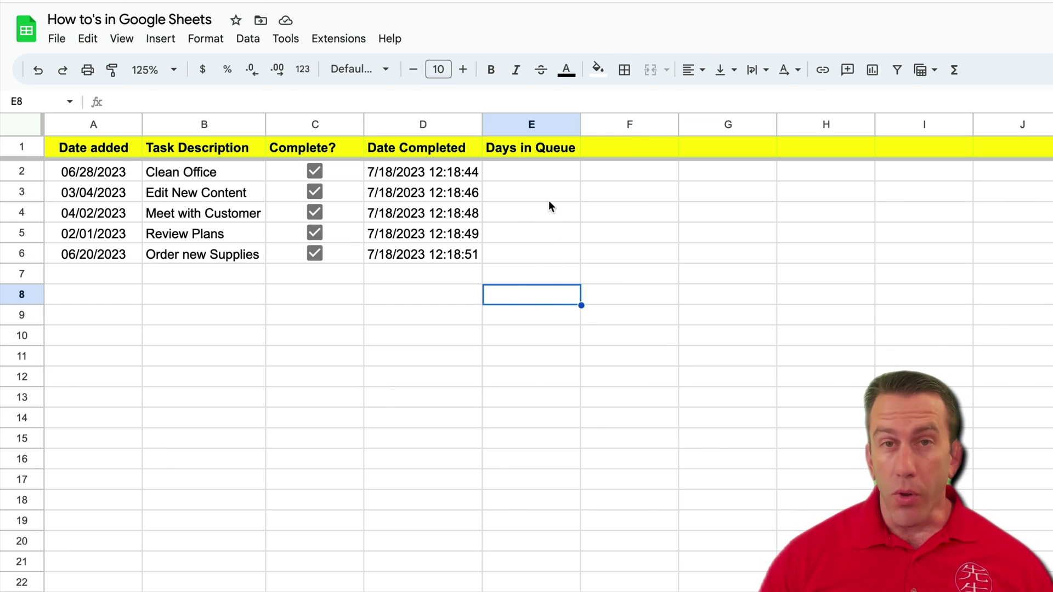
Step: Enter =D2-A2 in E2 and accept the suggested autofill for E3:E6
click(541, 173)
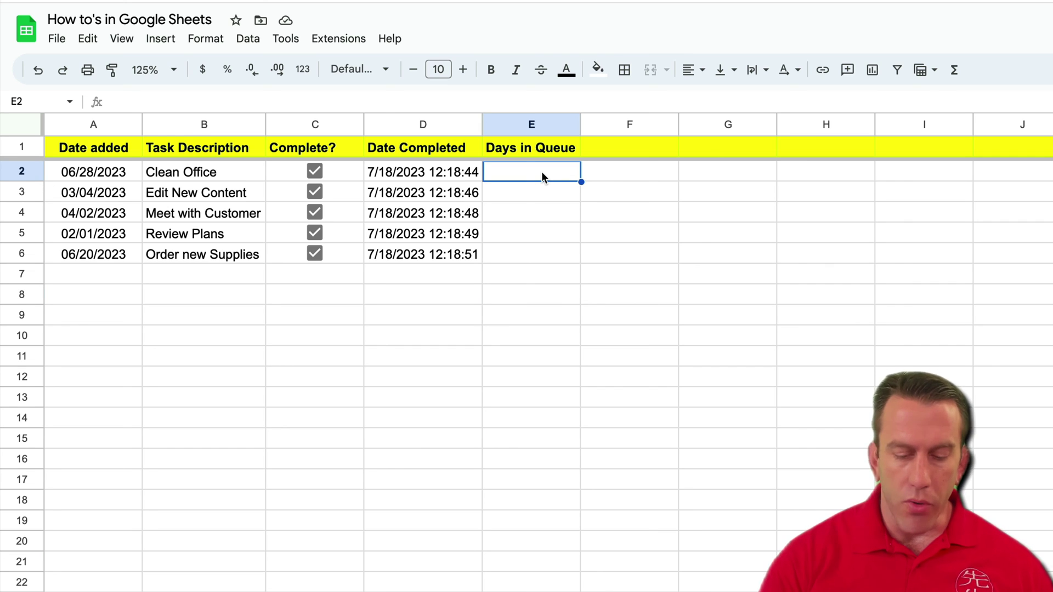
text(=)
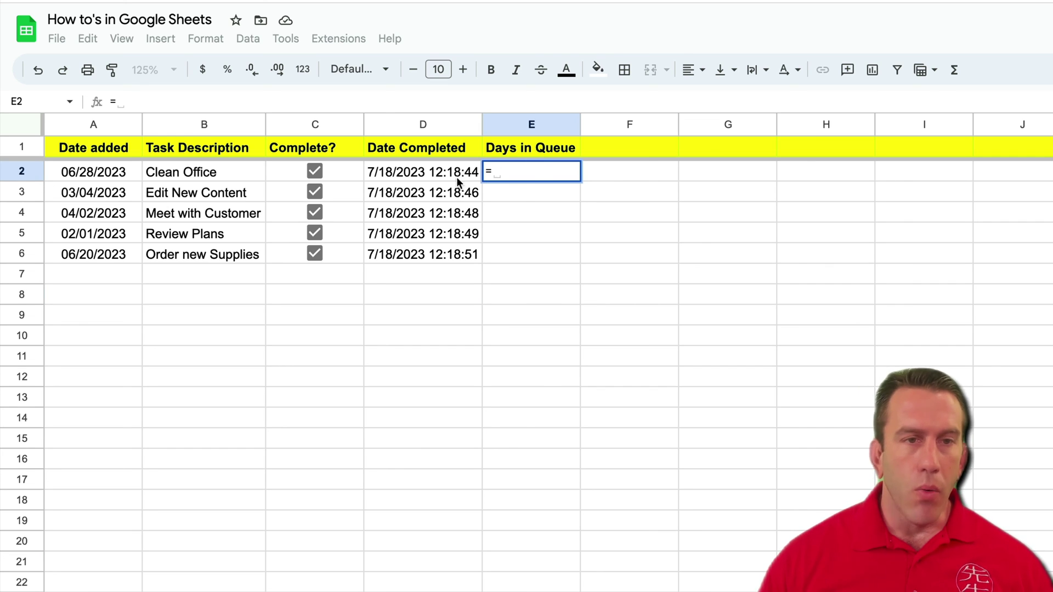
click(430, 173)
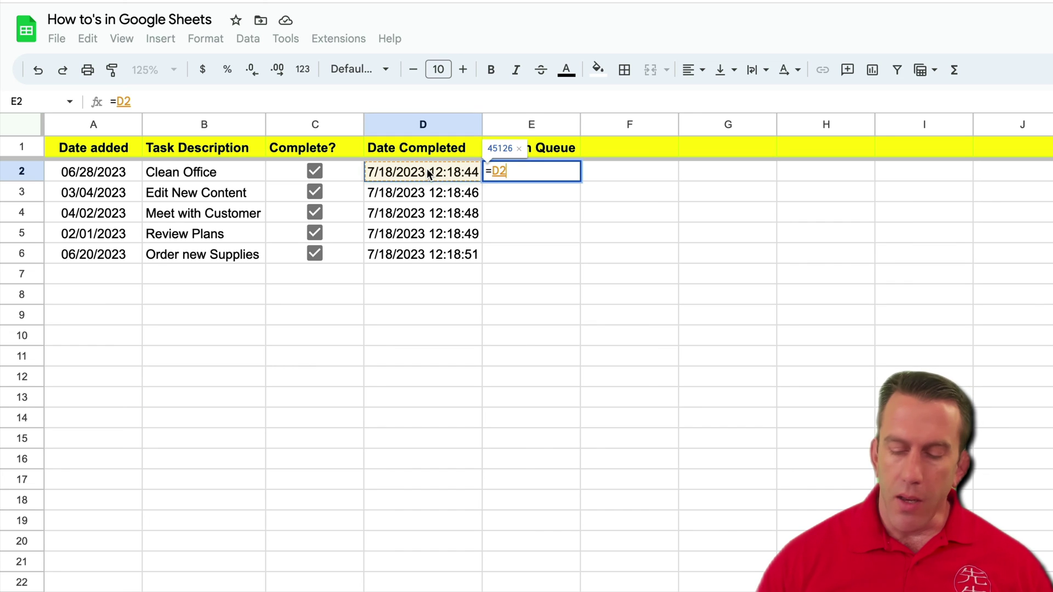
text(-)
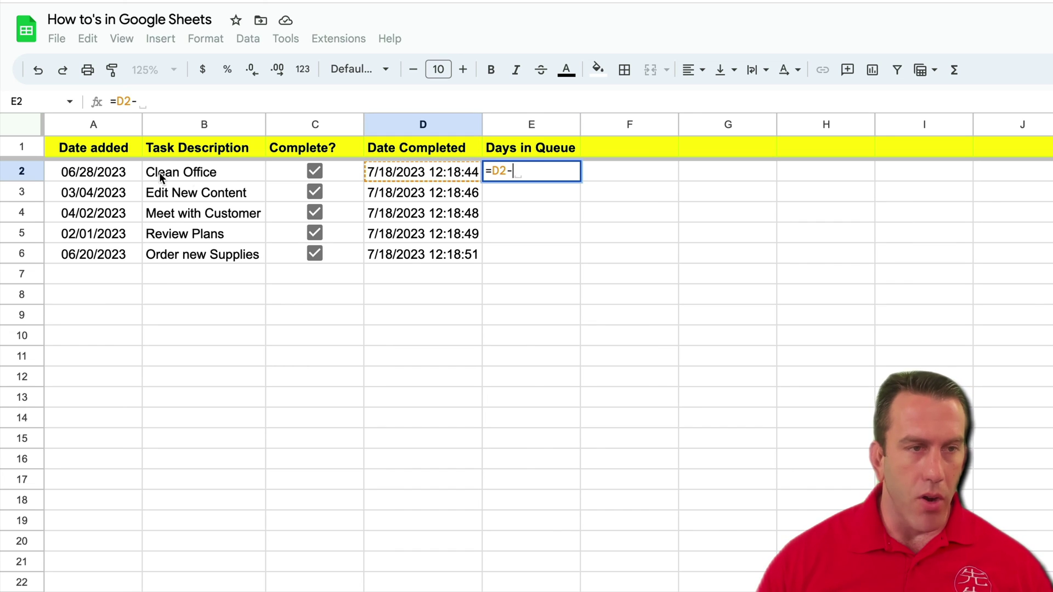
click(108, 173)
key(Return)
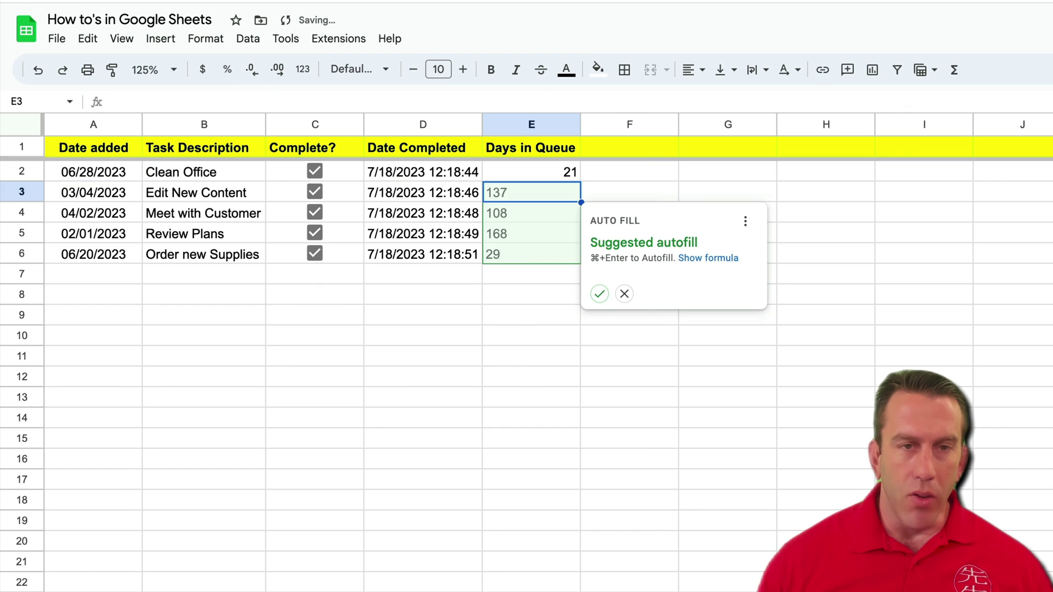
click(599, 294)
click(573, 357)
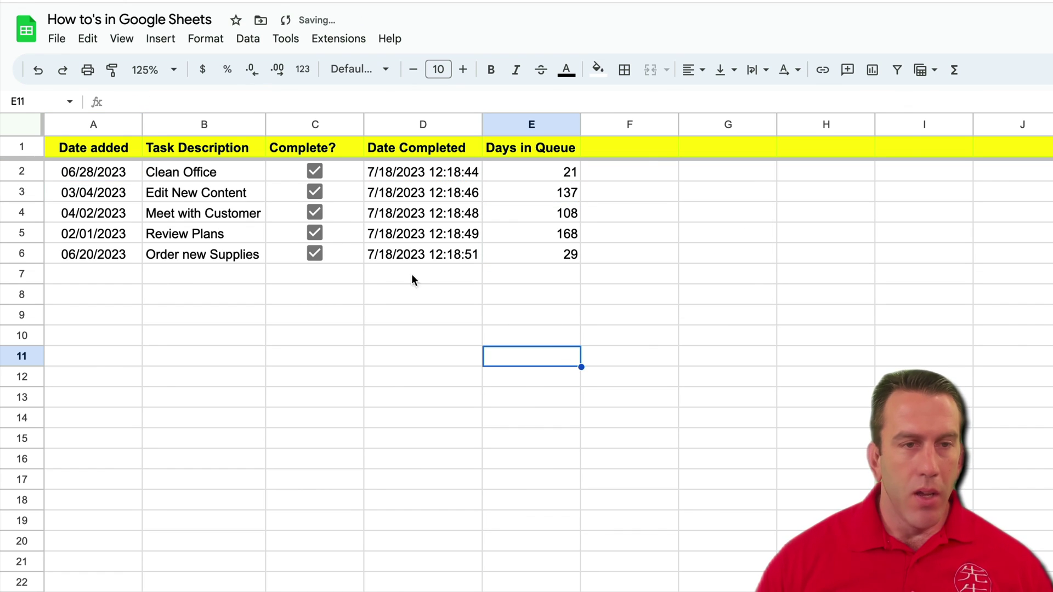
Step: Change Edit New Content's added date in A3 to 05/02/2023, then select E2:E6
click(103, 195)
text(05/)
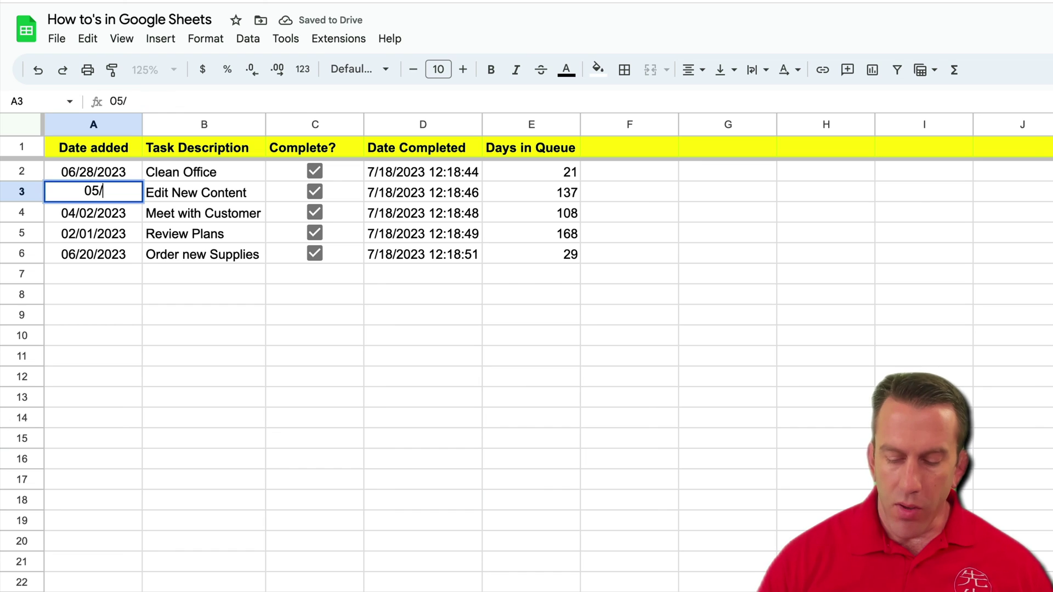
text(02/)
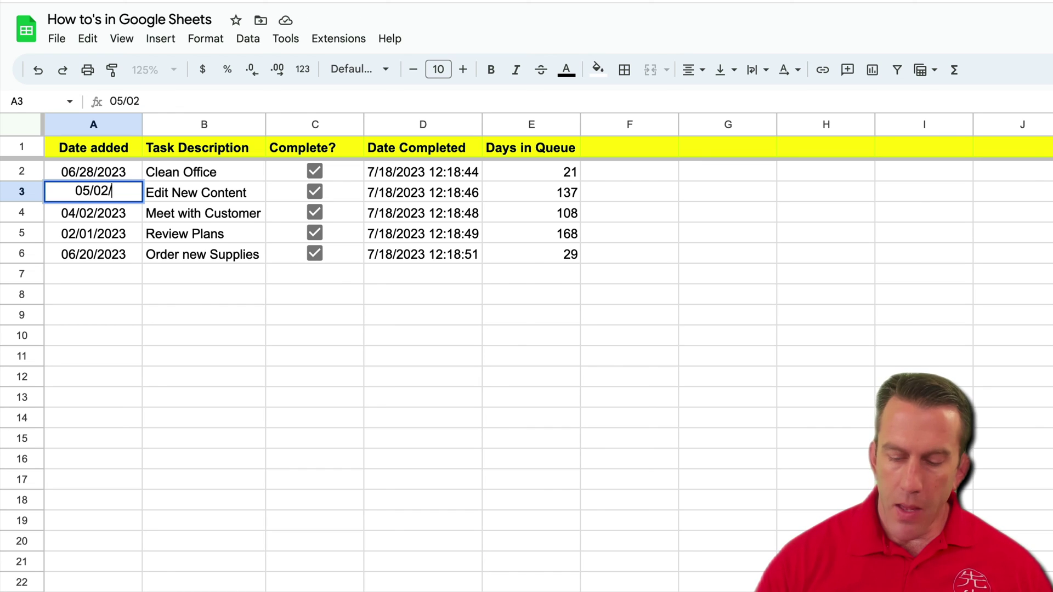
text(2023)
key(Return)
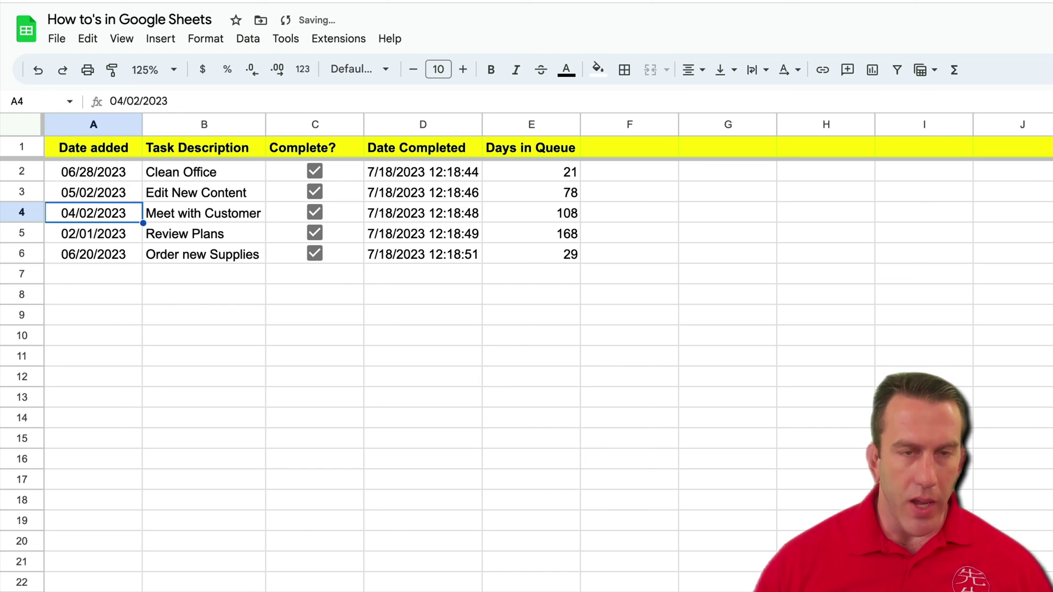
drag(539, 174, 545, 254)
Step: Untick all five task checkboxes in C2:C6
click(314, 254)
click(314, 233)
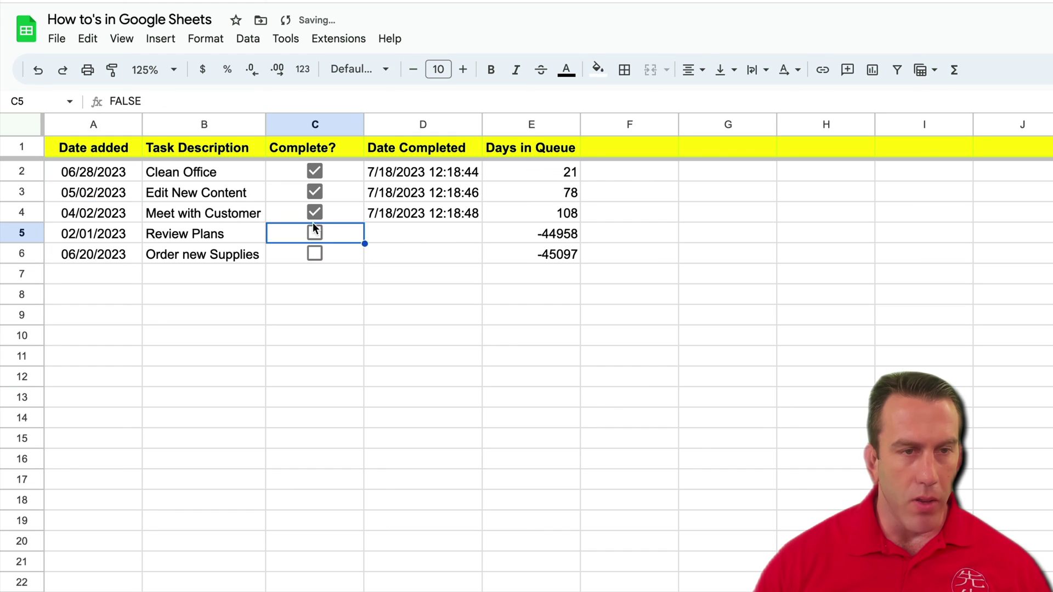
click(314, 213)
click(314, 192)
click(314, 171)
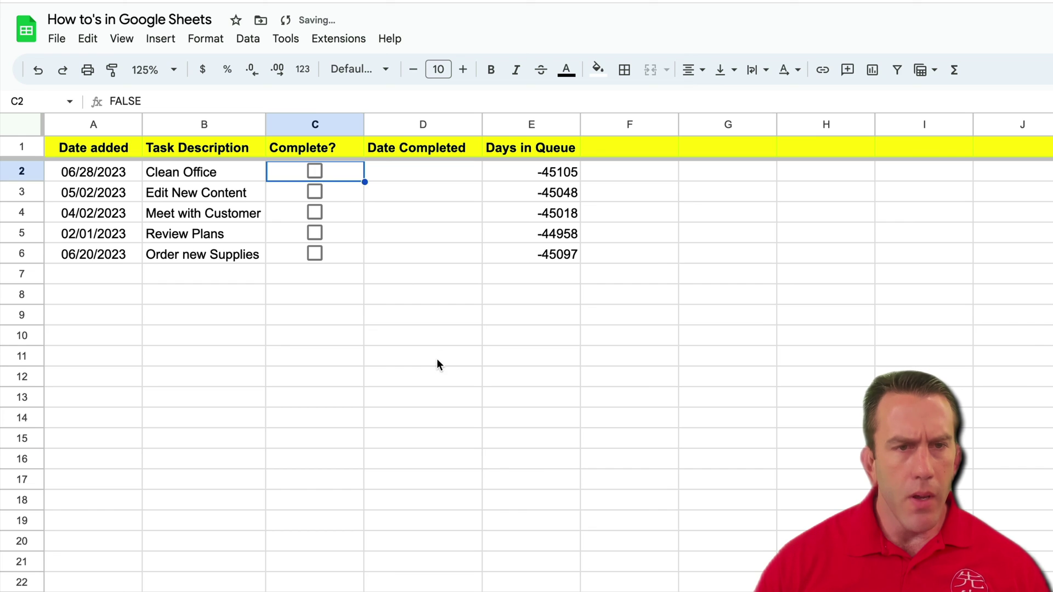
click(433, 356)
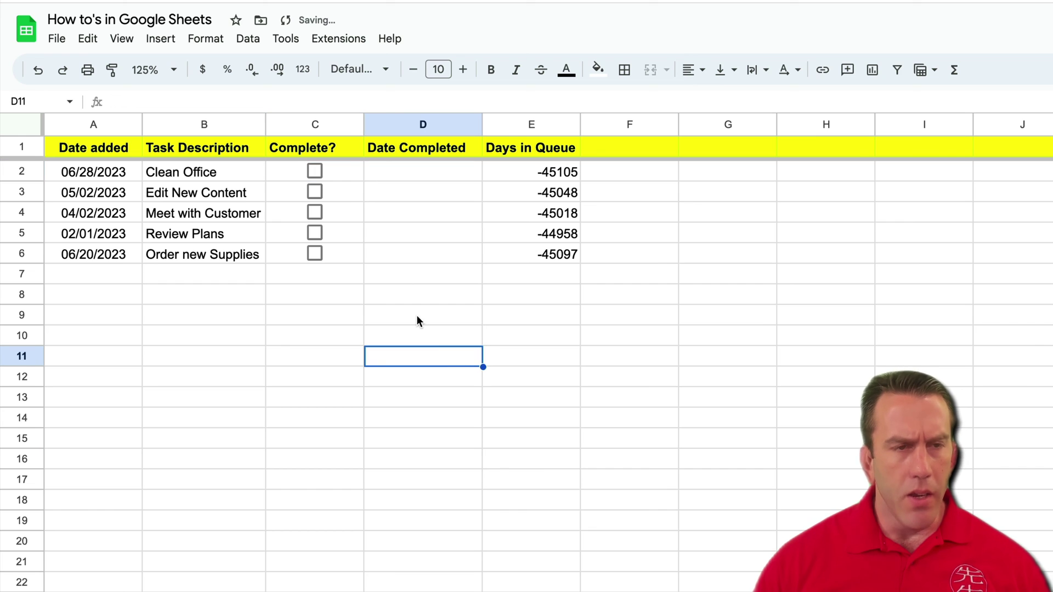
Step: Re-tick Clean Office, Edit New Content and Meet with Customer for fresh timestamps
click(315, 171)
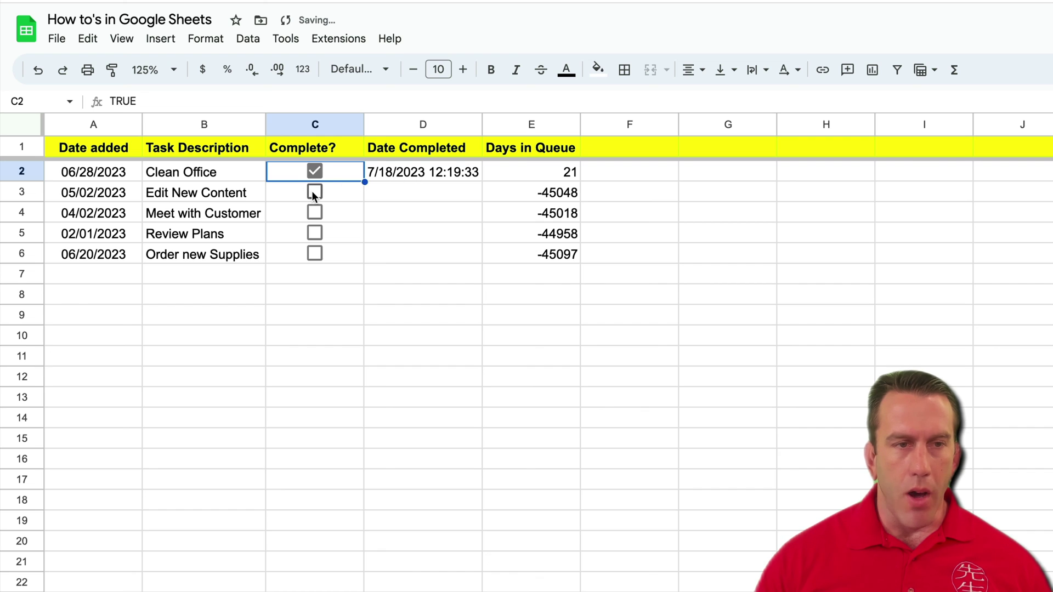
click(313, 192)
click(315, 212)
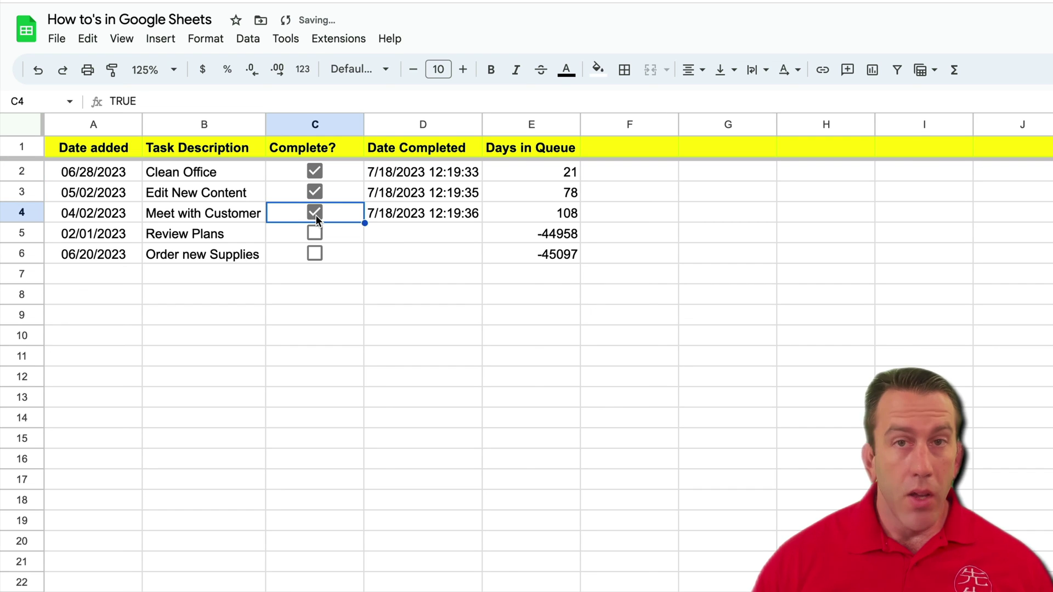